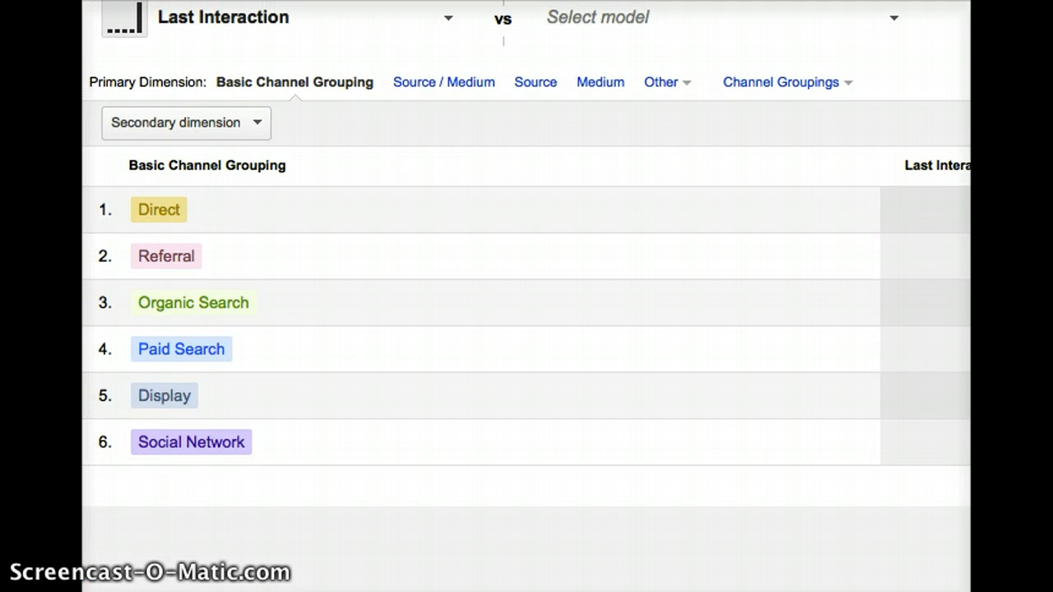
Examine the Last Interaction report's model settings and its basic channel grouping table.
scroll(526, 296, "up", 2)
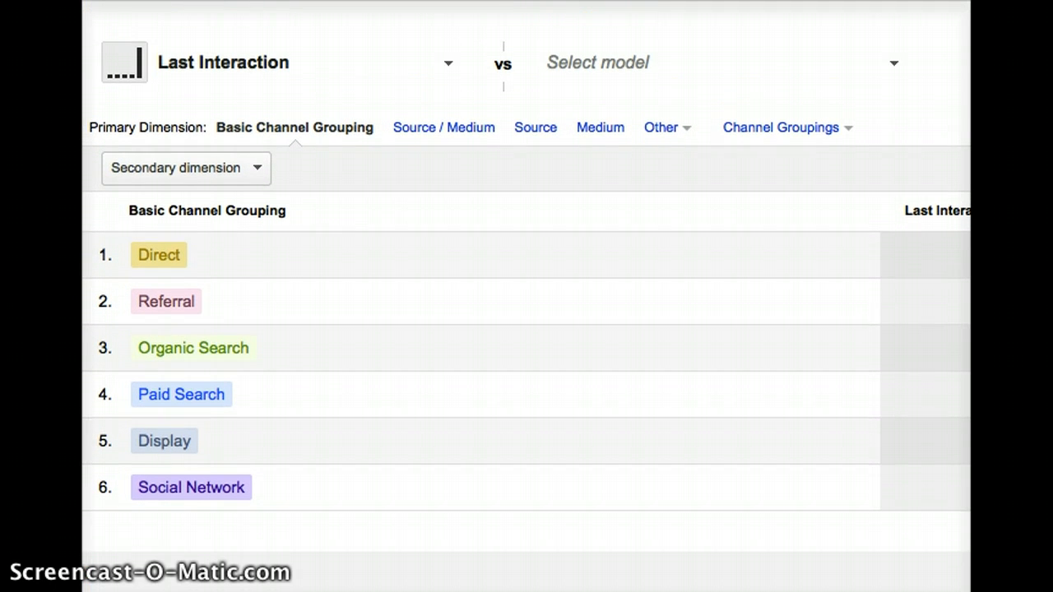
scroll(527, 296, "up", 1)
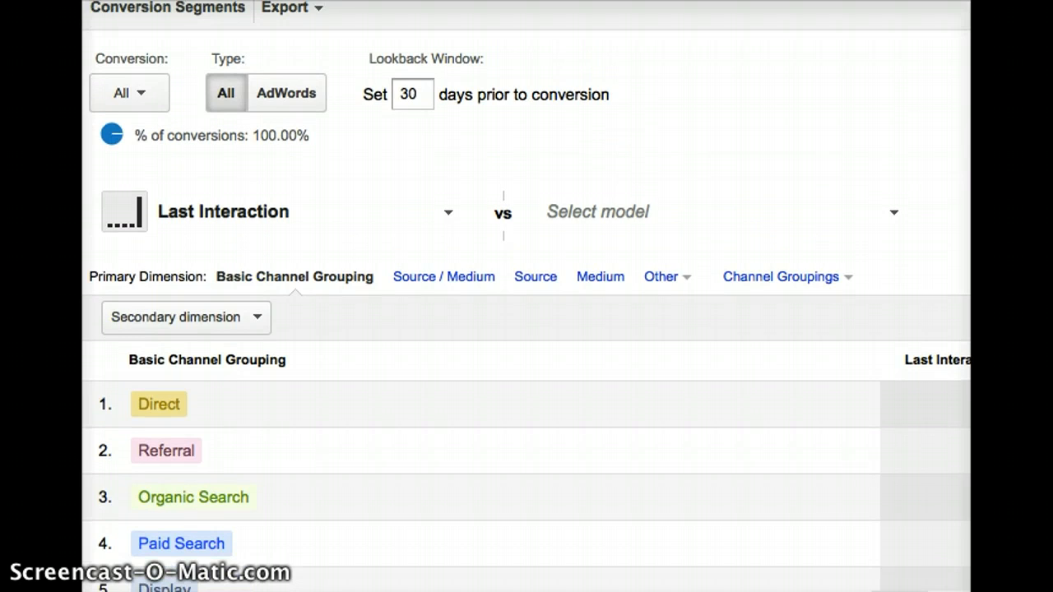
scroll(527, 296, "down", 3)
scroll(527, 296, "down", 1)
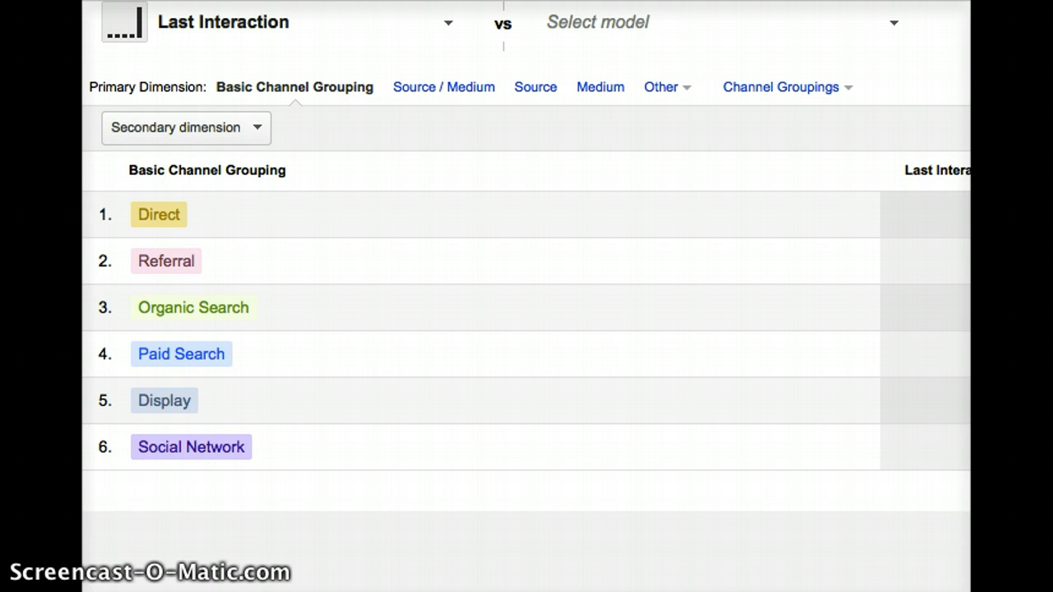
scroll(526, 296, "up", 1)
scroll(526, 296, "right", 1)
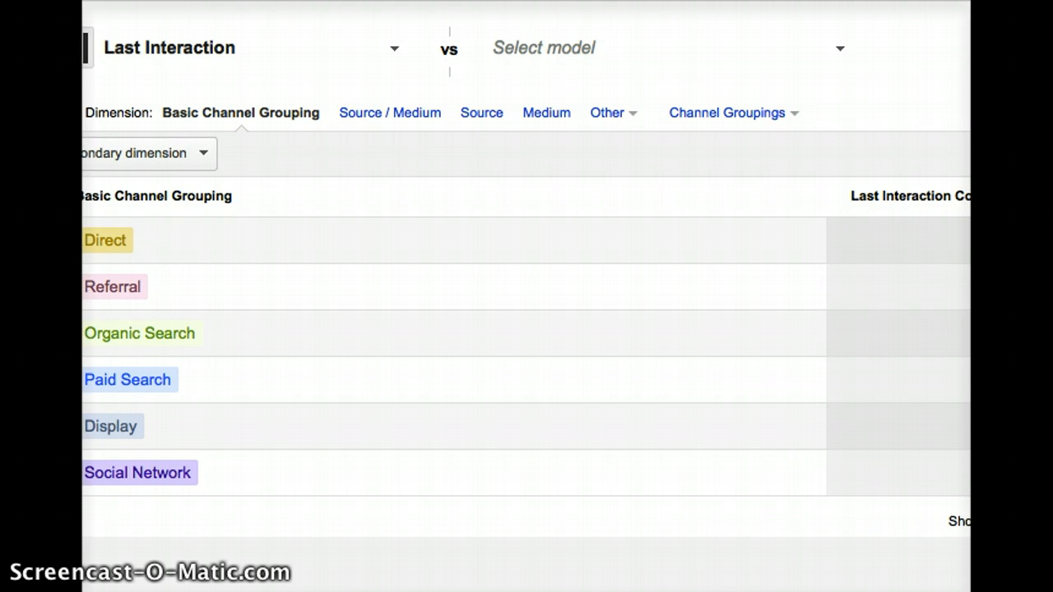
scroll(526, 296, "left", 1)
scroll(526, 296, "down", 3)
scroll(526, 296, "right", 1)
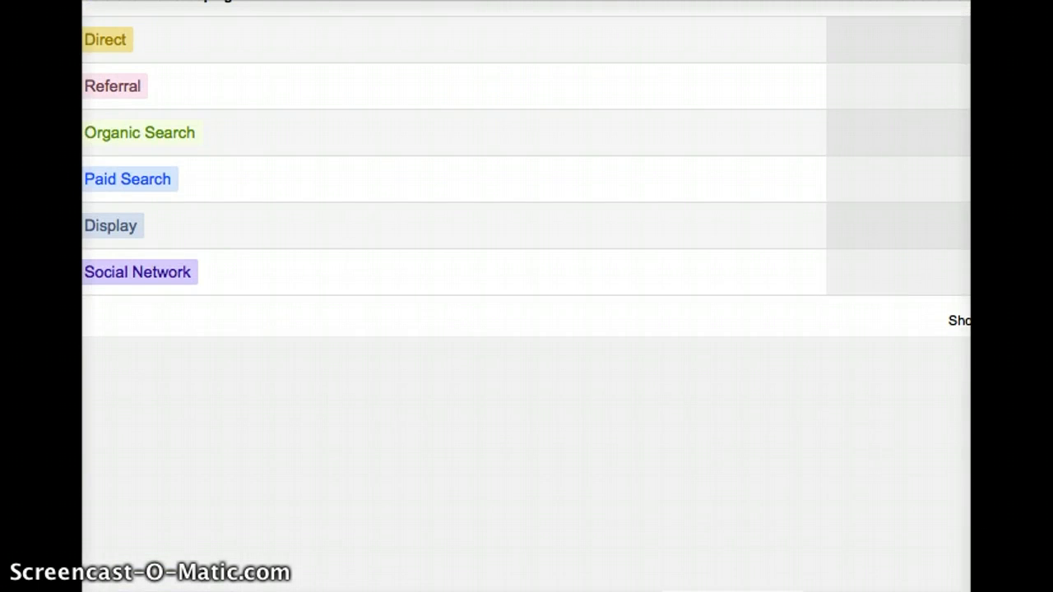
scroll(527, 297, "left", 1)
scroll(527, 296, "up", 2)
scroll(527, 296, "up", 2)
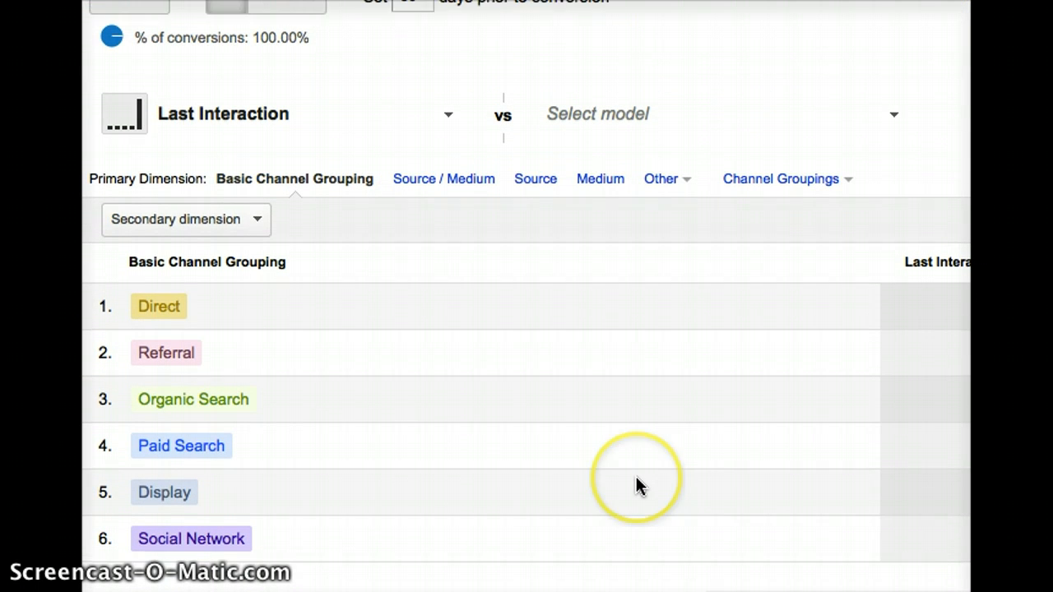
scroll(635, 486, "down", 1)
scroll(428, 354, "up", 1)
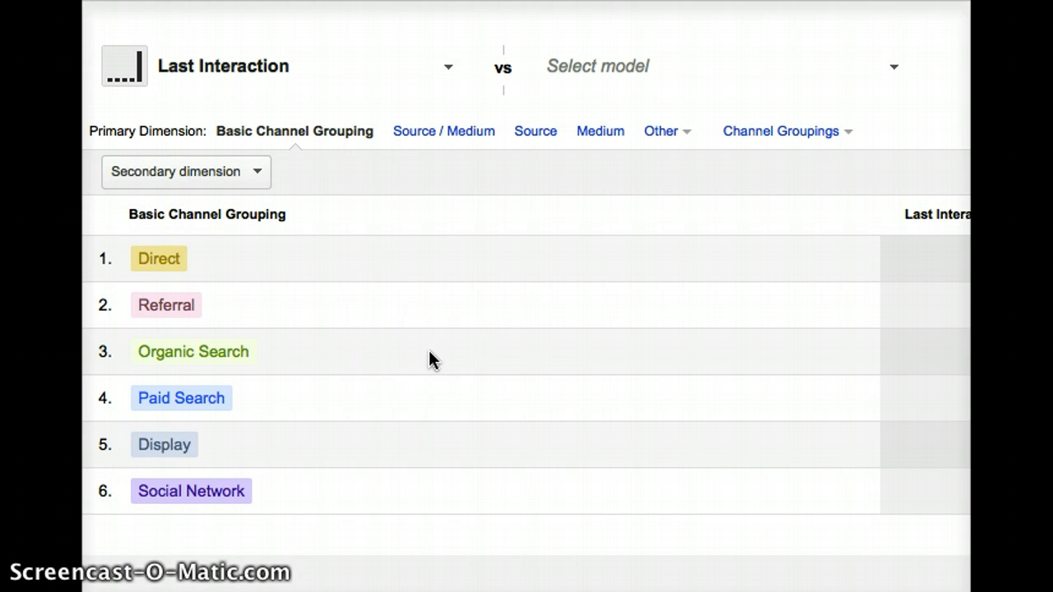
scroll(428, 354, "right", 1)
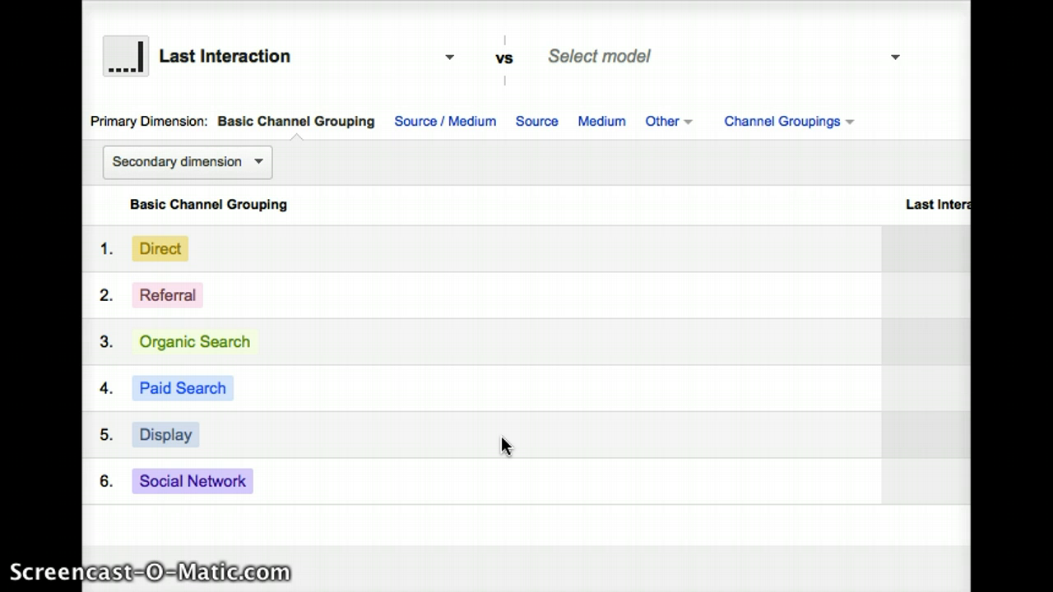
scroll(501, 437, "up", 2)
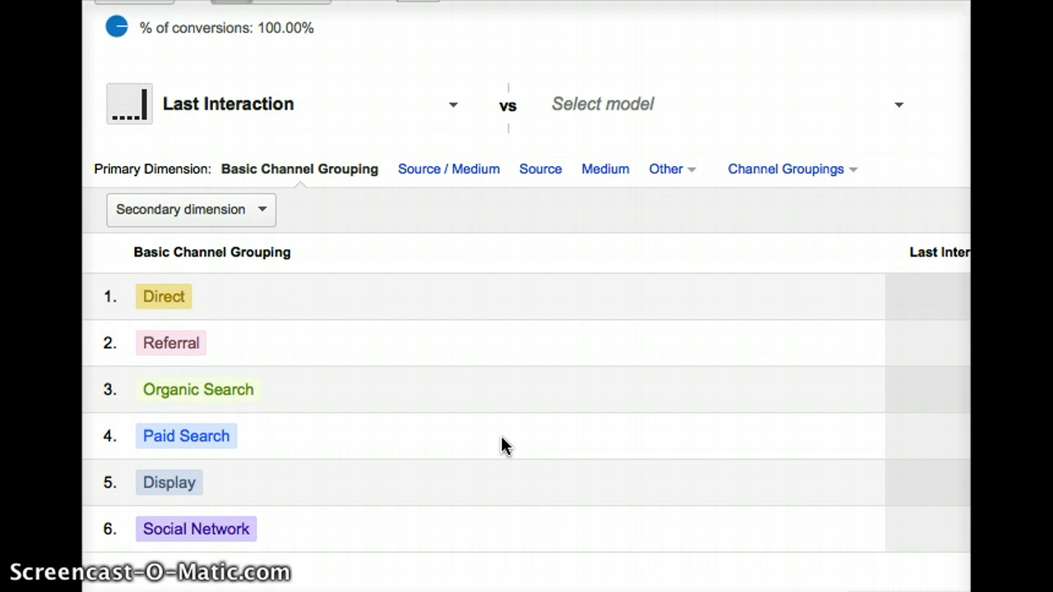
scroll(501, 437, "down", 1)
scroll(501, 437, "up", 2)
scroll(501, 437, "down", 1)
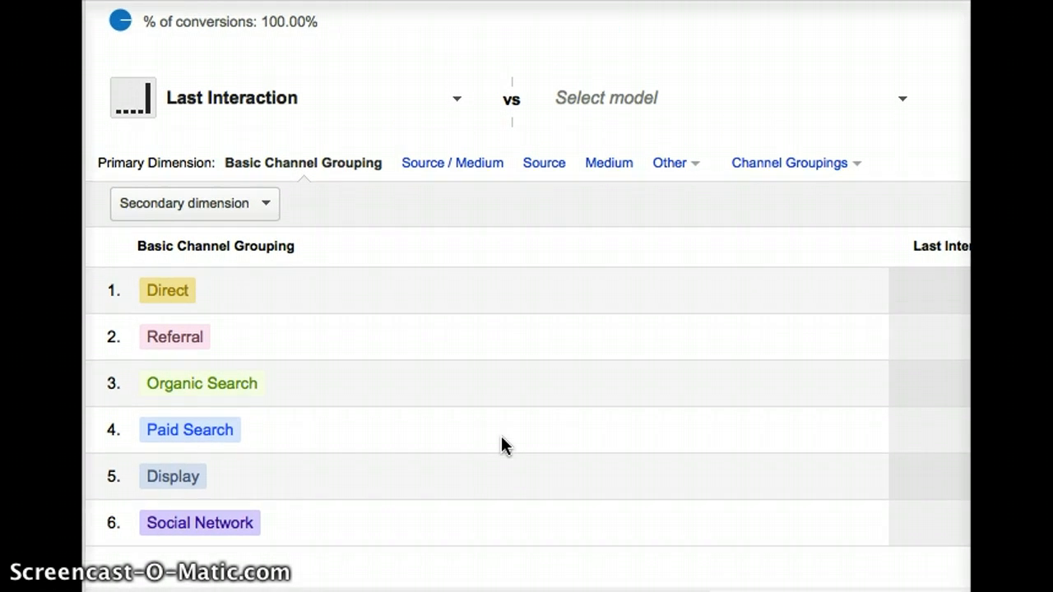
scroll(501, 445, "down", 1)
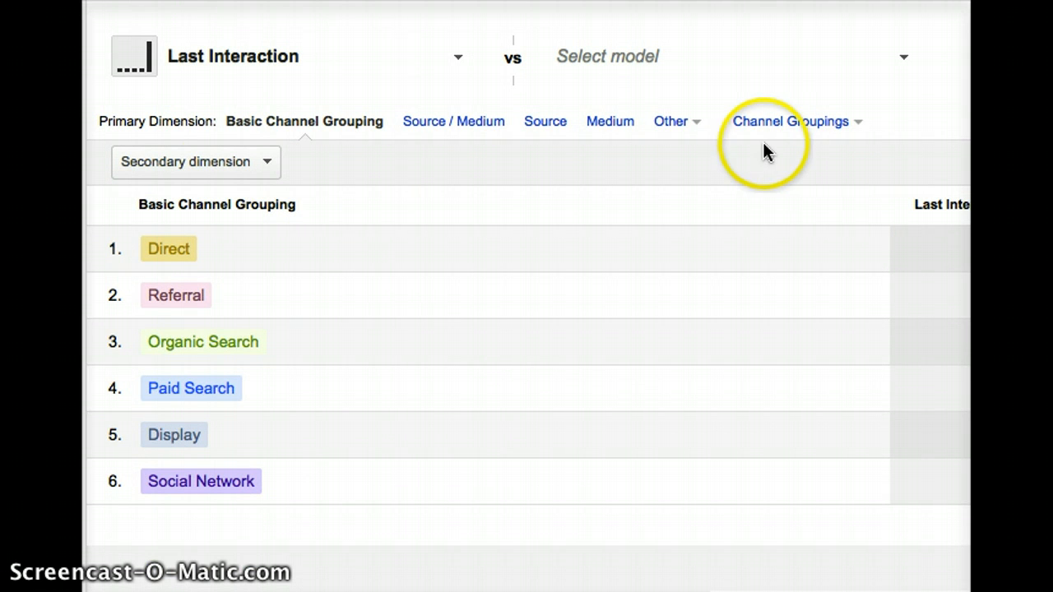
Switch the report from Last Interaction to the custom model Branded @ 50%, Display x 2 and review its conversions by channel.
left_click(450, 57)
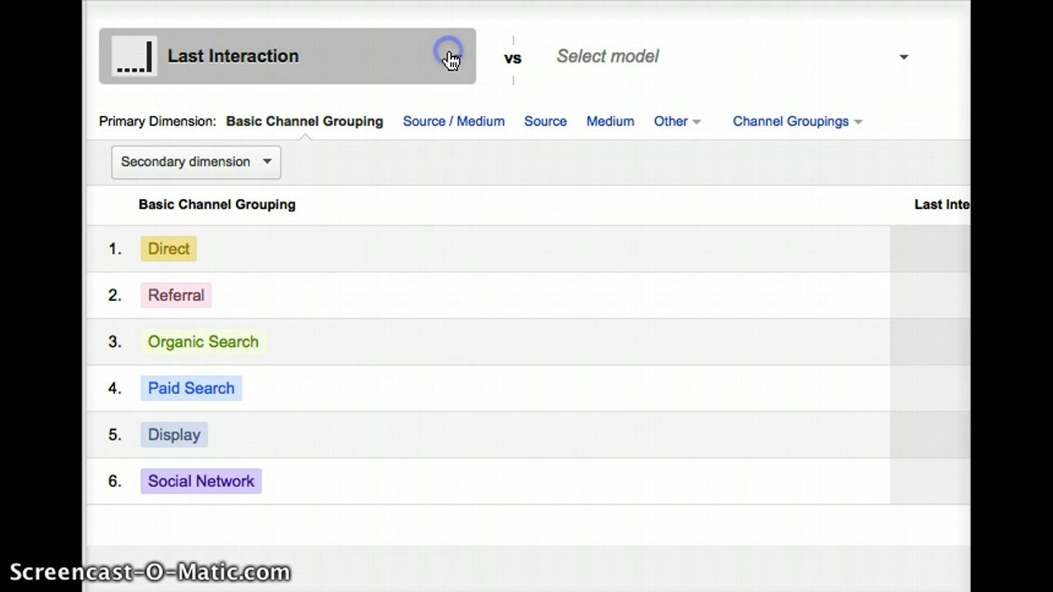
scroll(416, 191, "down", 3)
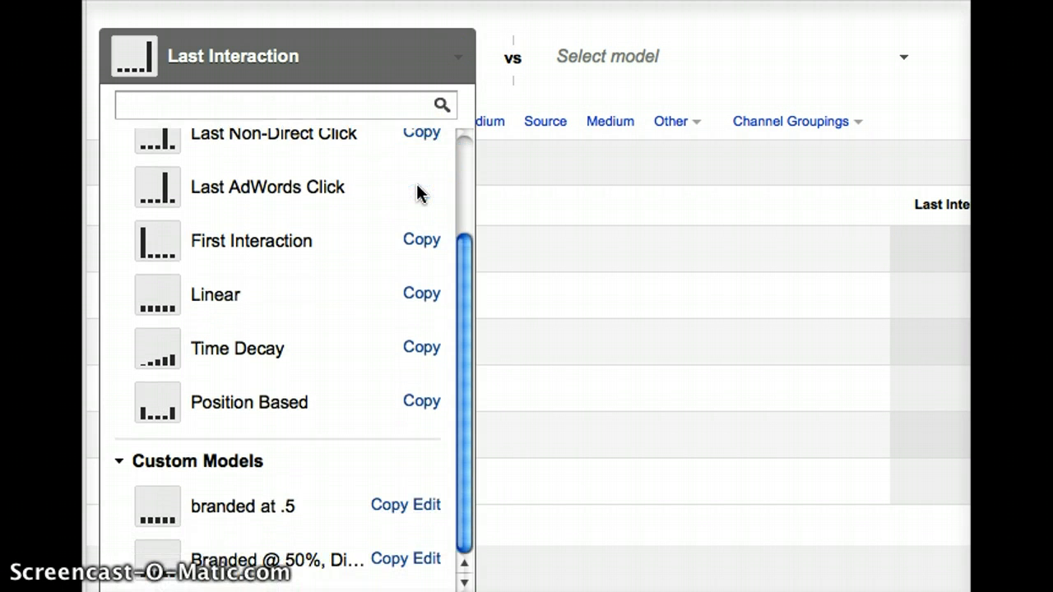
left_click(257, 562)
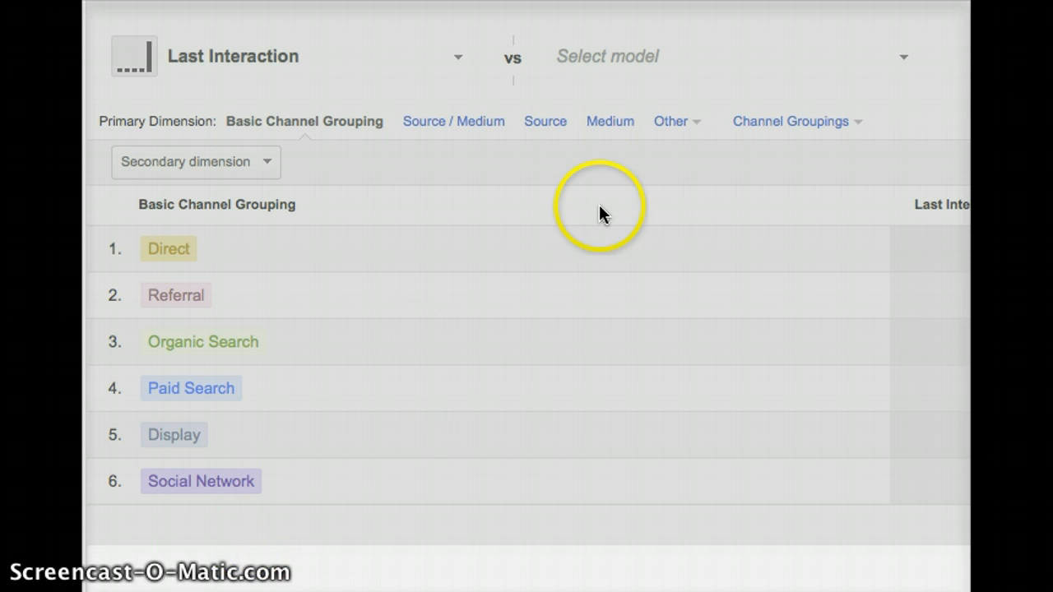
scroll(904, 158, "down", 3)
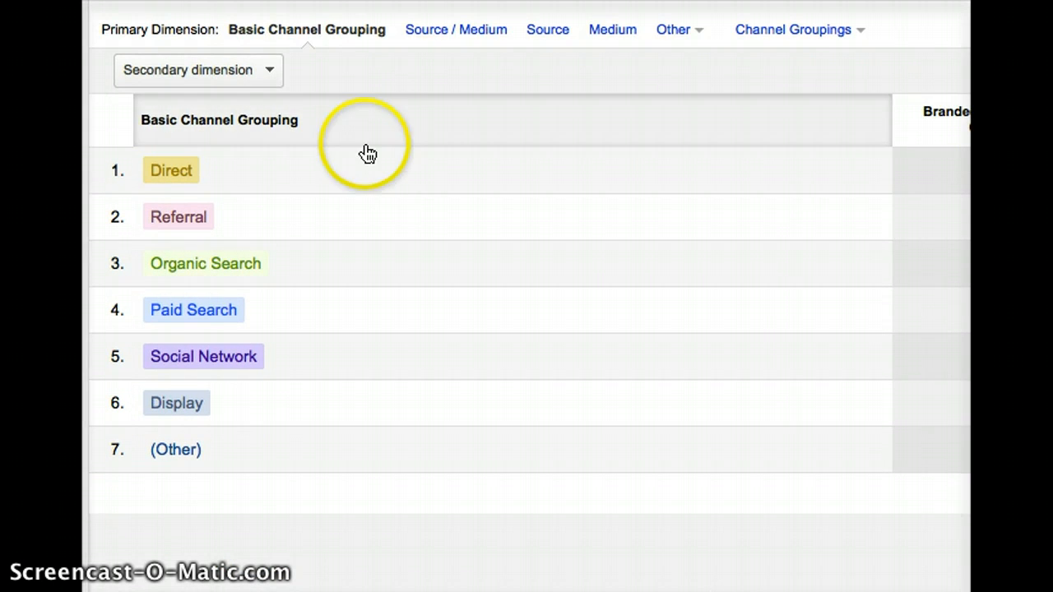
scroll(404, 162, "up", 5)
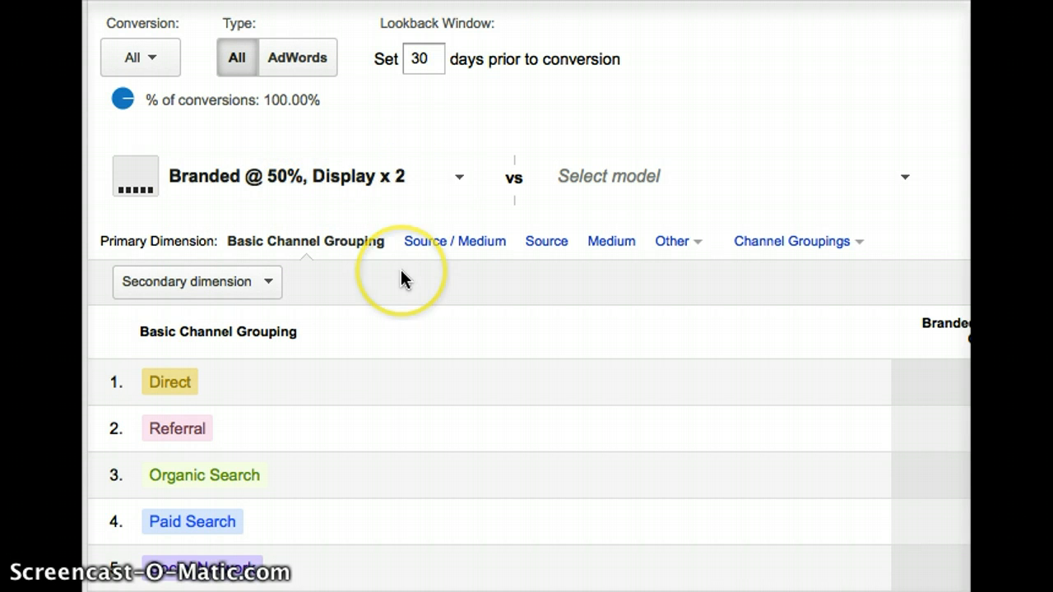
scroll(401, 278, "down", 5)
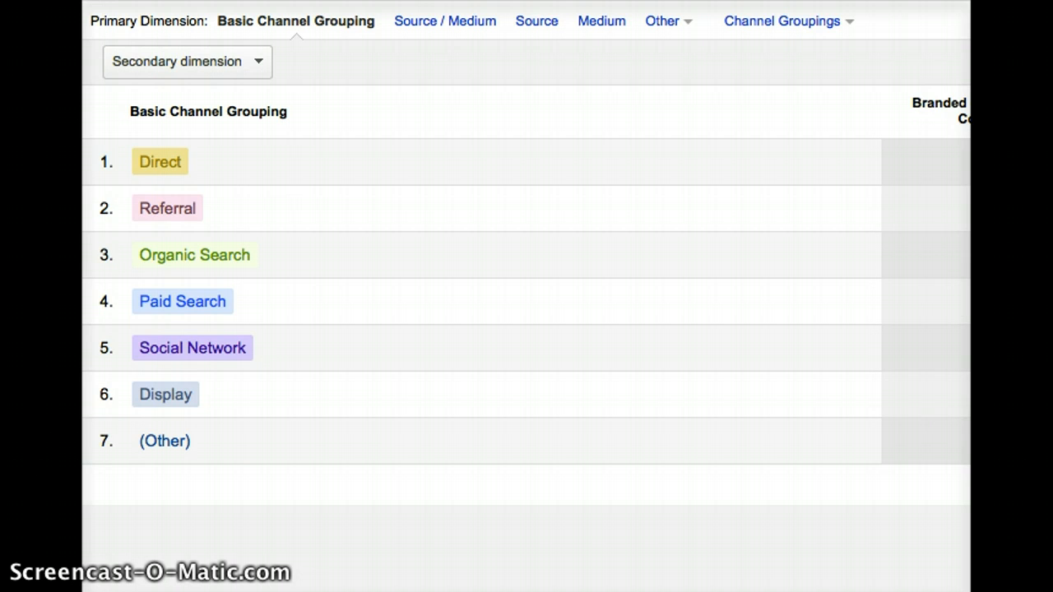
scroll(143, 453, "right", 6)
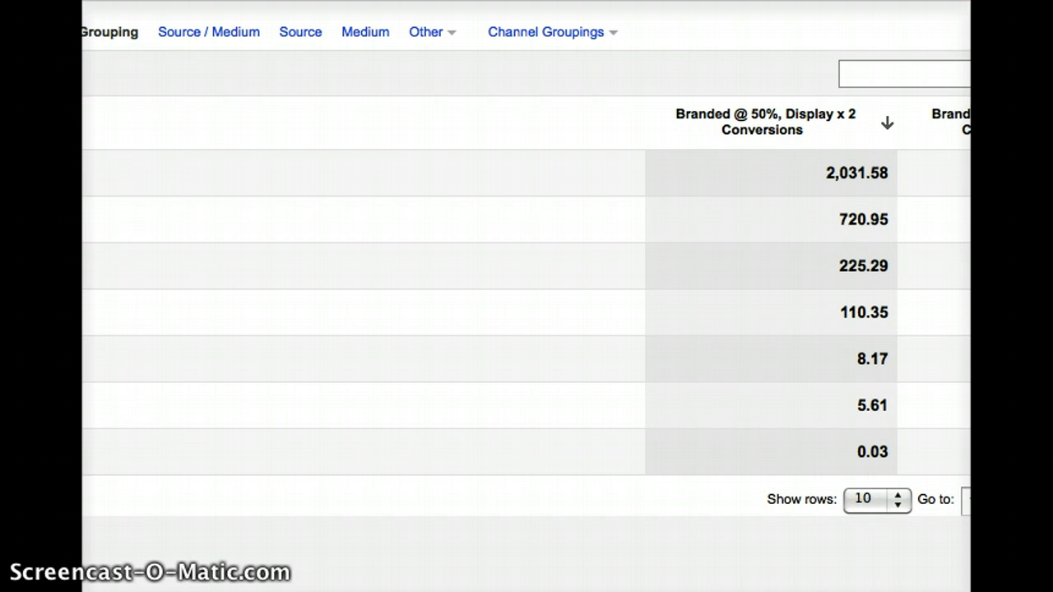
left_click(181, 529)
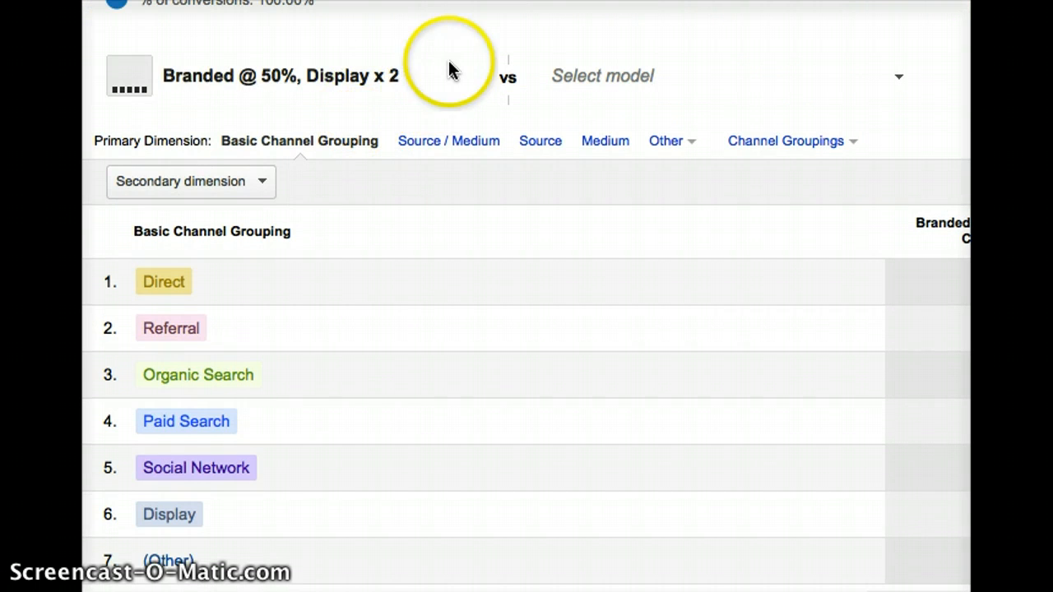
Start a new custom attribution model and name it "video blog model".
left_click(450, 70)
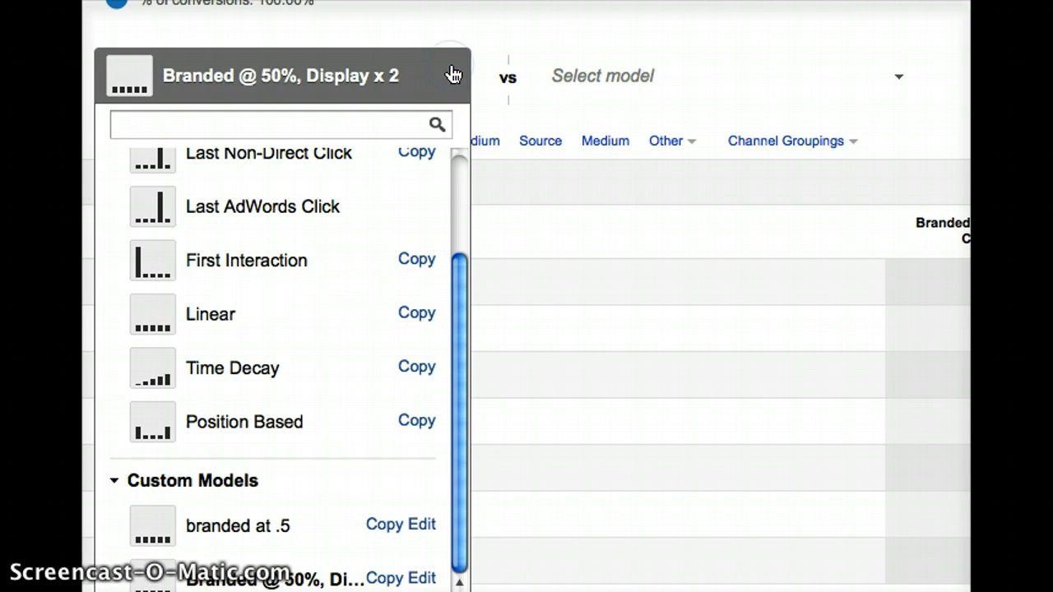
scroll(366, 258, "down", 3)
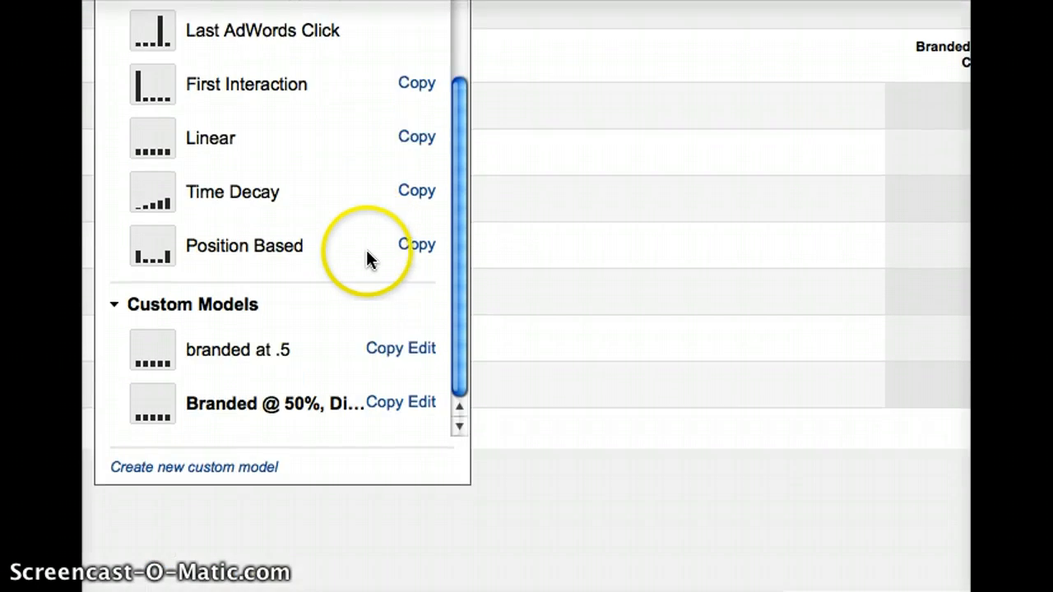
left_click(214, 473)
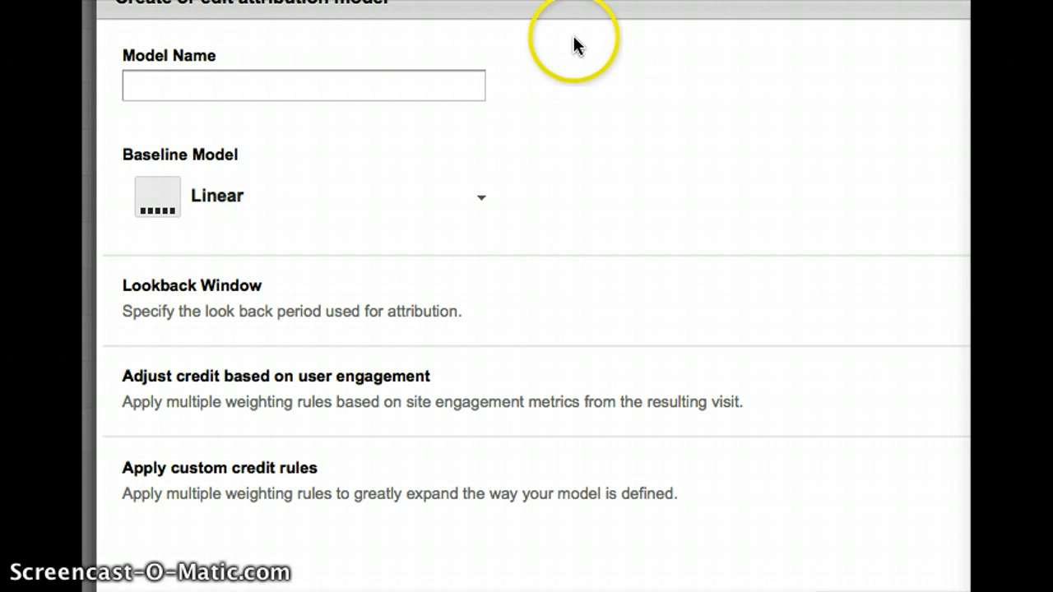
left_click(367, 102)
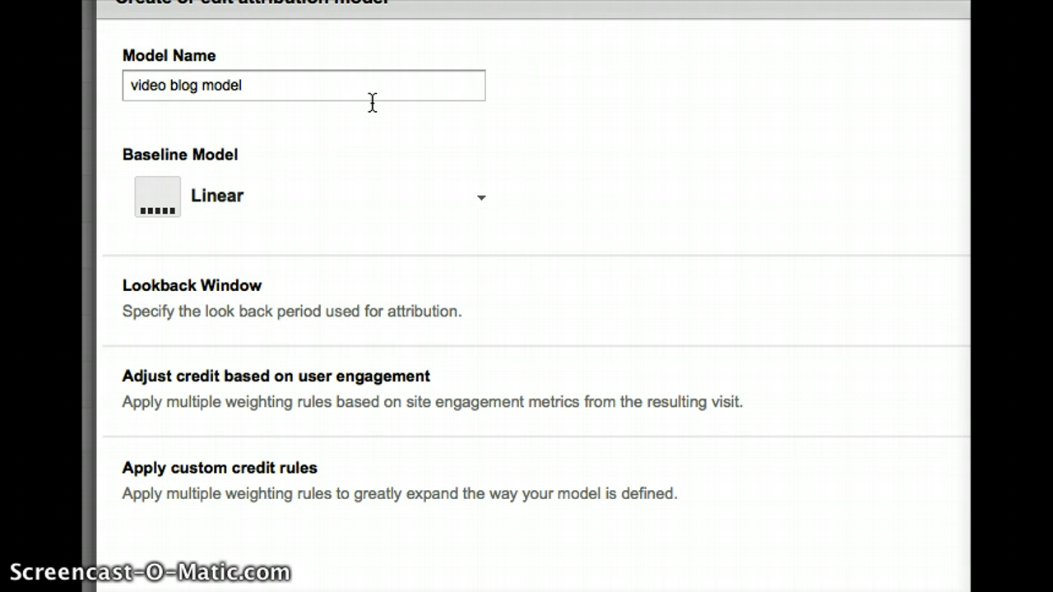
type("video blog model")
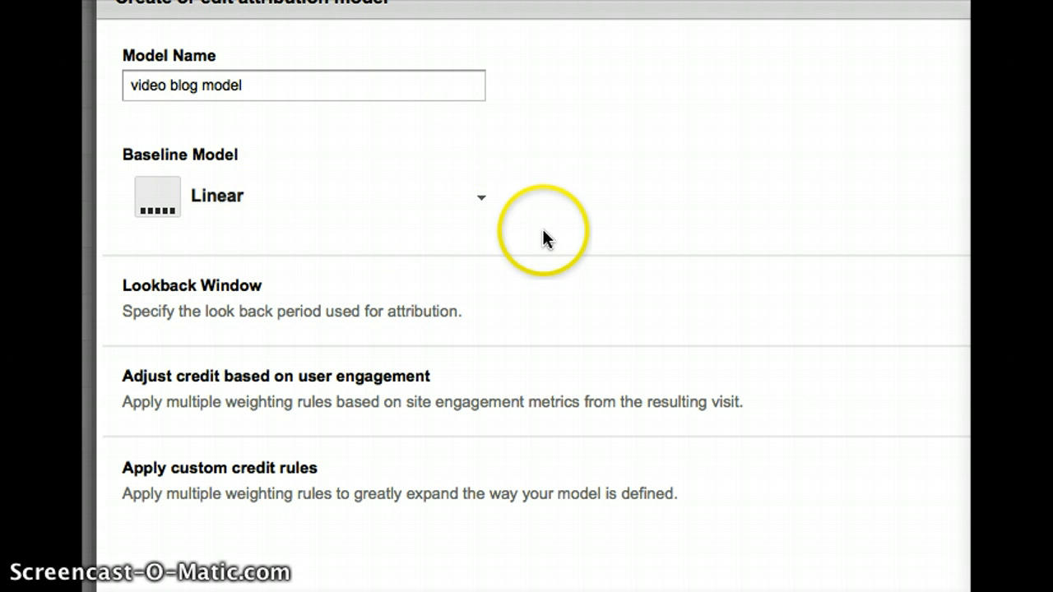
Choose Linear as the baseline model for the new attribution model.
left_click(477, 205)
left_click(461, 205)
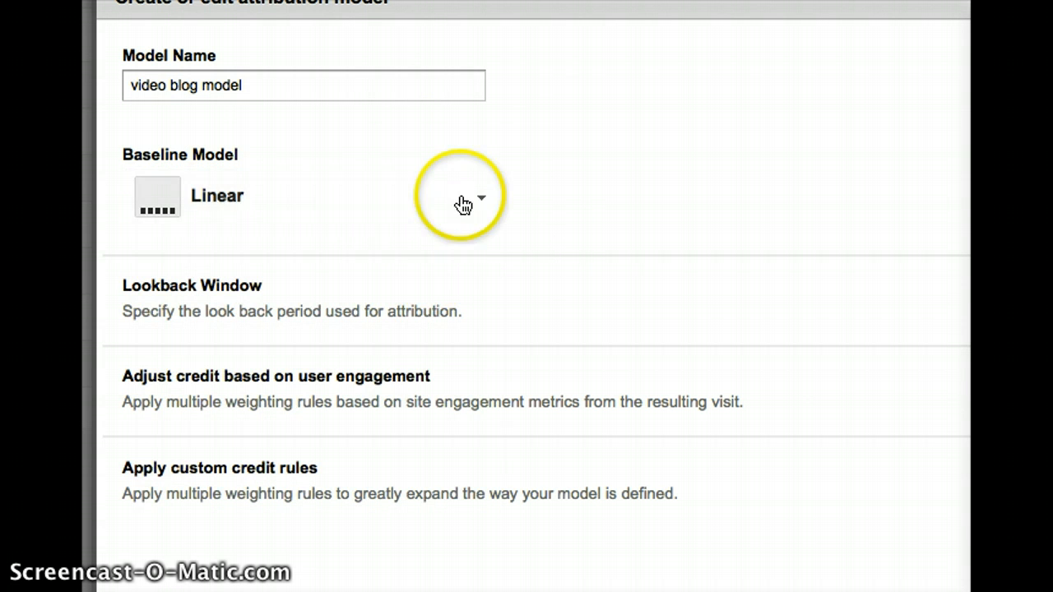
left_click(475, 181)
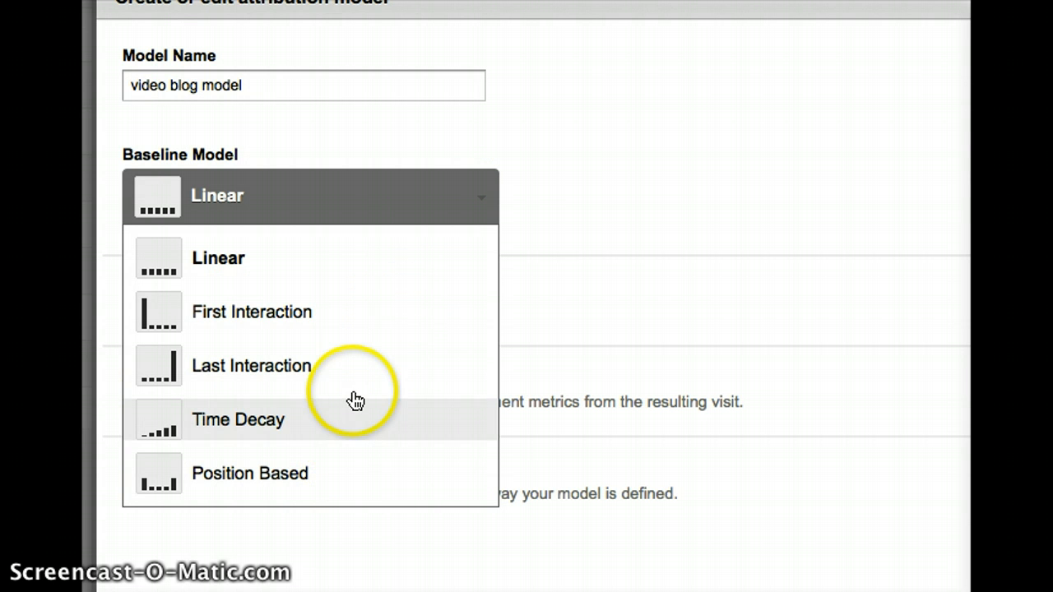
left_click(368, 260)
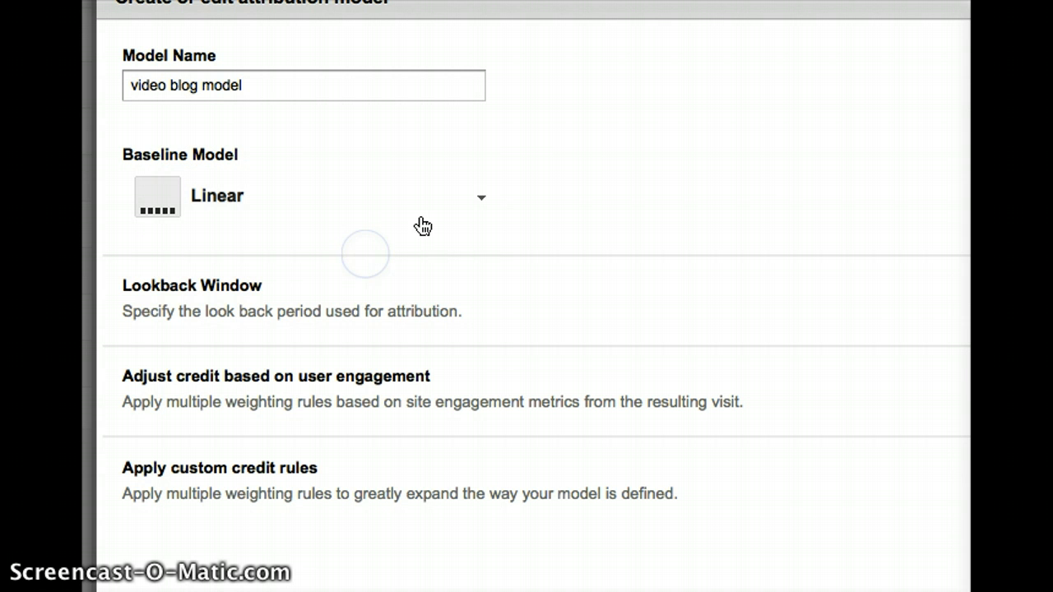
left_click(478, 200)
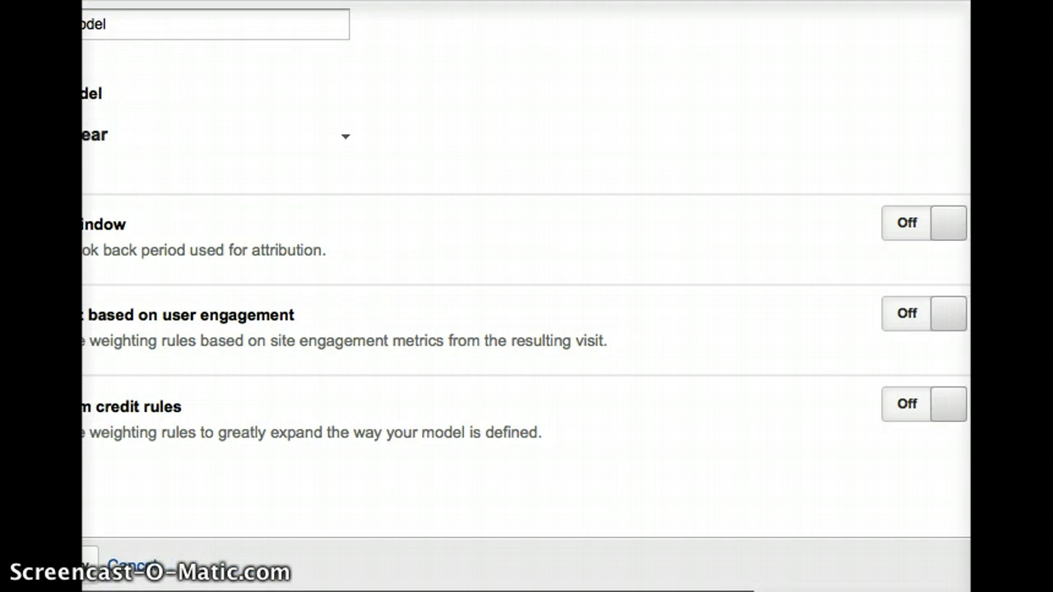
Turn on custom credit rules and define a rule that includes Match Type exactly matching Broad match.
left_click(942, 410)
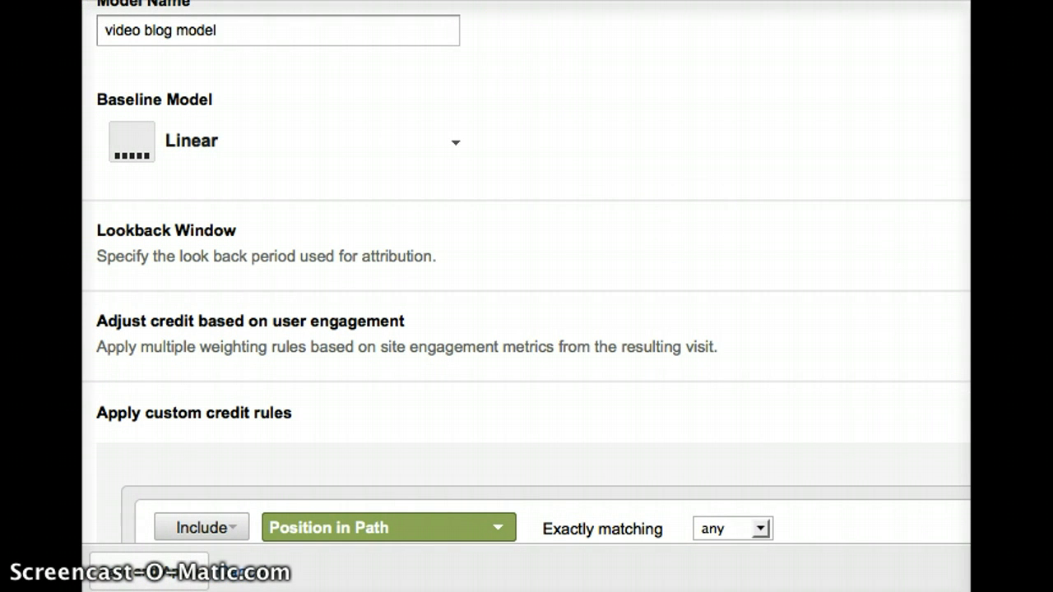
scroll(949, 322, "down", 5)
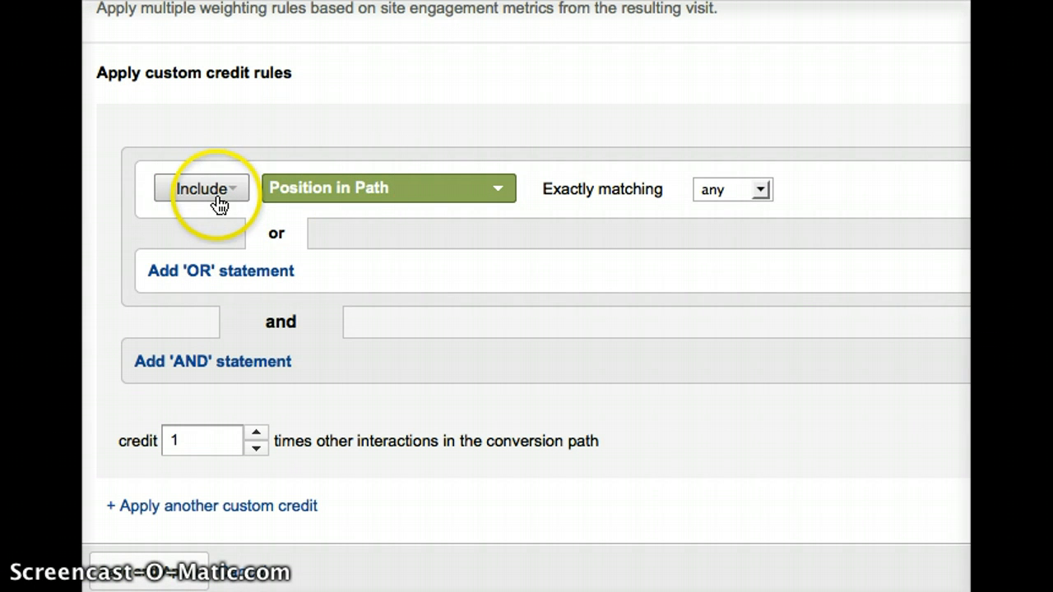
left_click(376, 205)
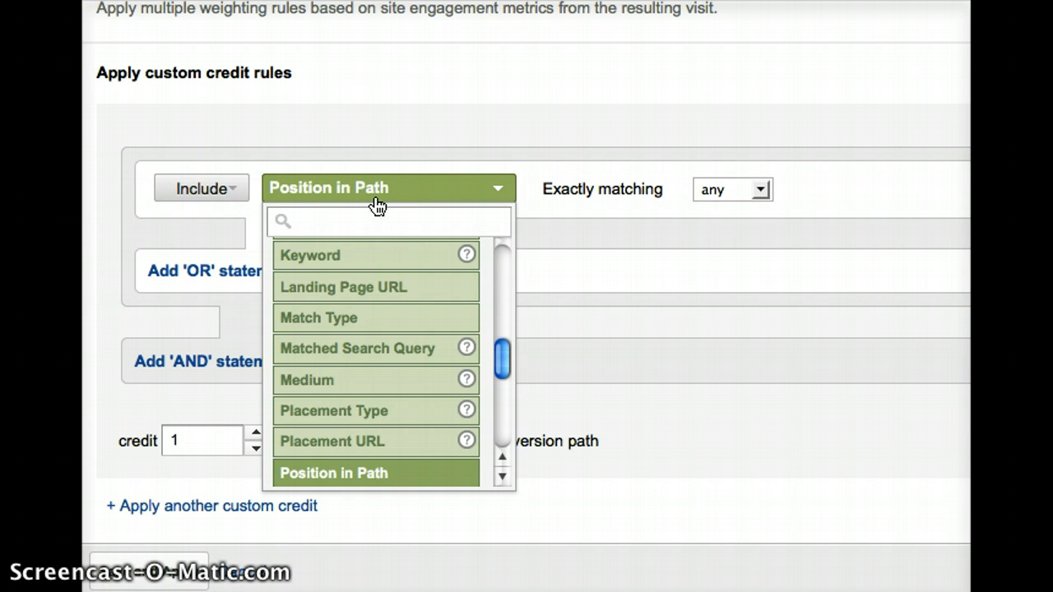
scroll(373, 252, "up", 1)
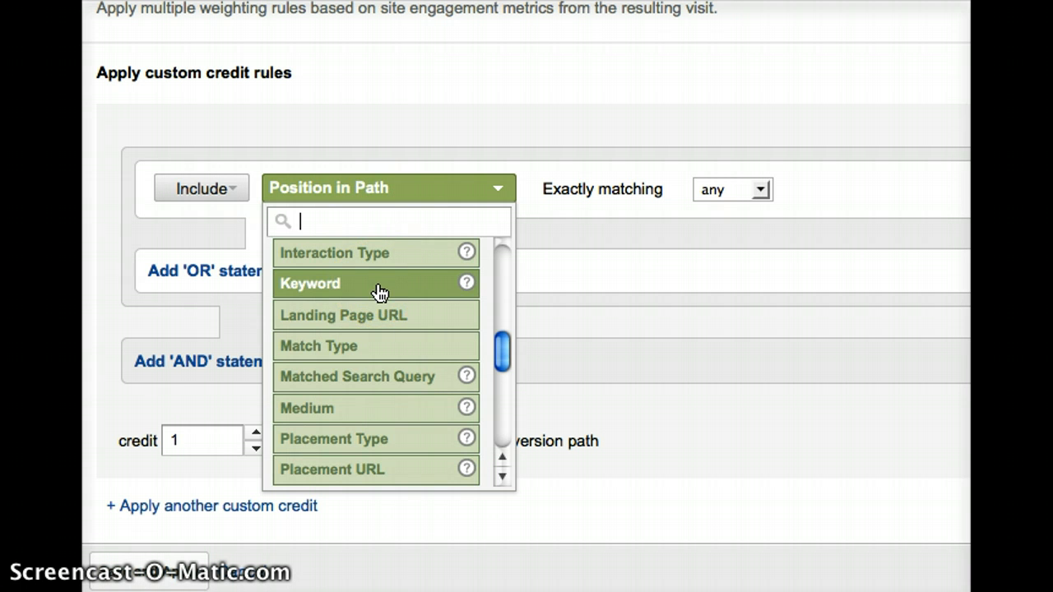
left_click(371, 346)
left_click(731, 188)
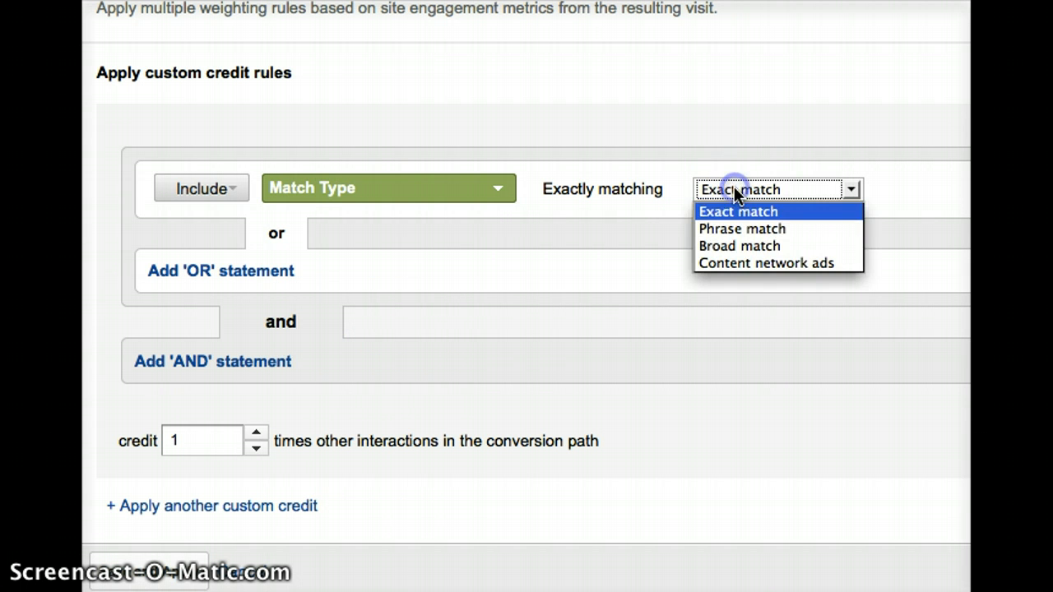
left_click(747, 247)
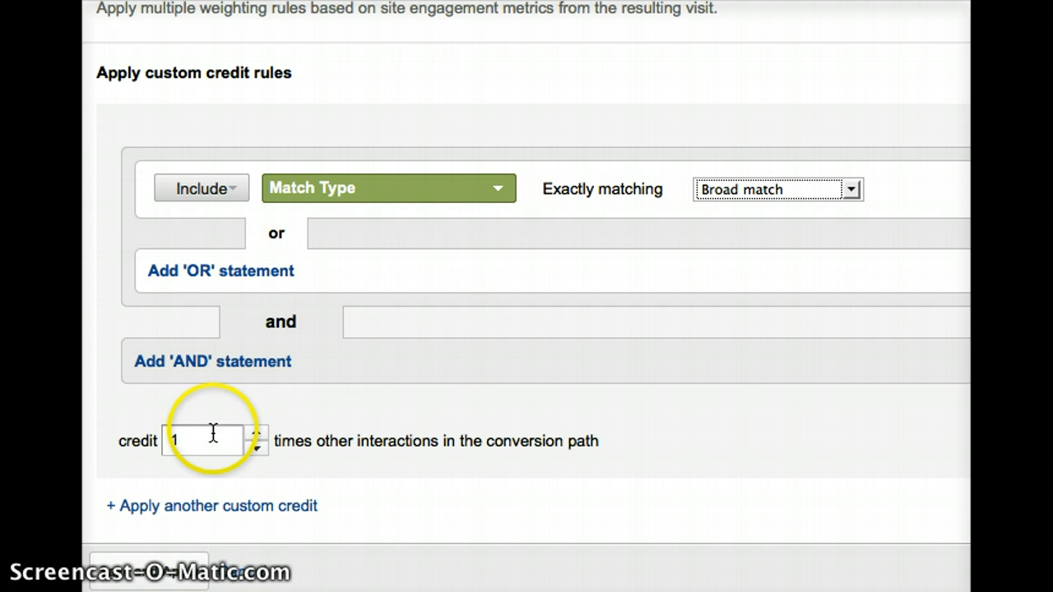
Set the Broad match rule's credit to .5 times other interactions and add another custom credit rule.
left_click_drag(182, 441, 161, 442)
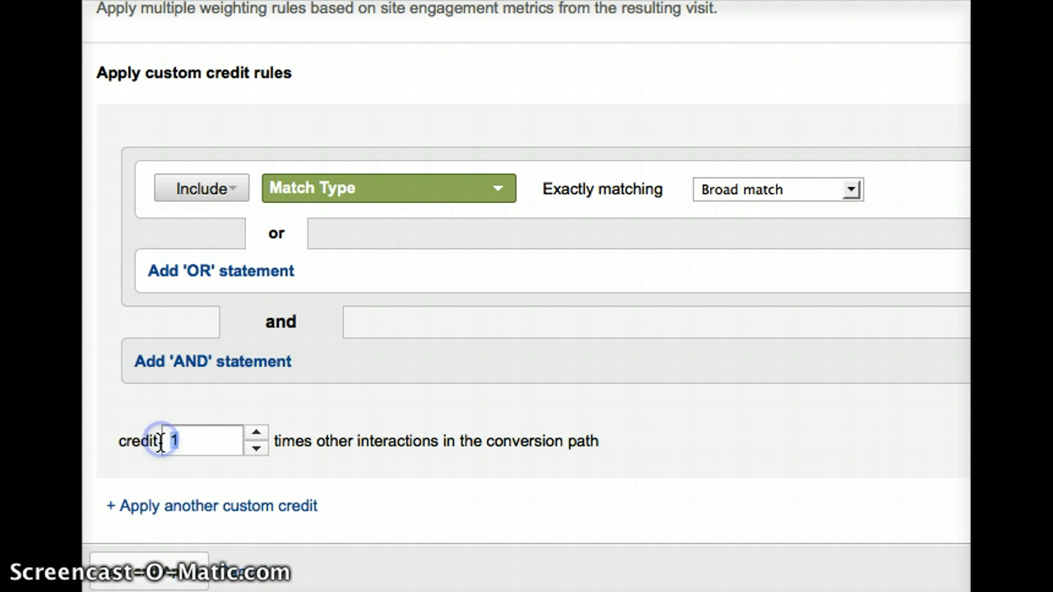
type(".5")
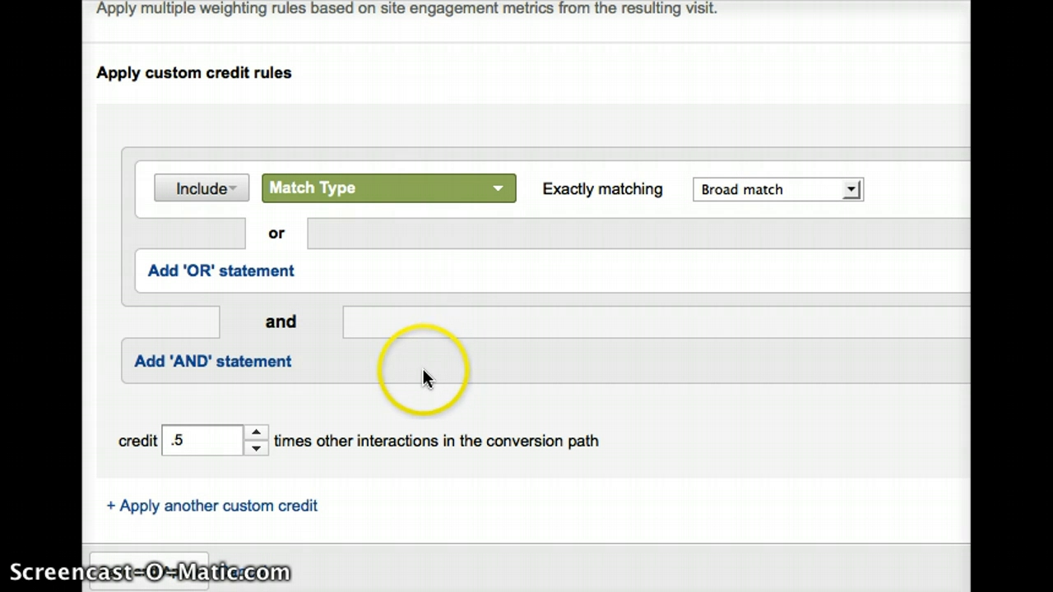
left_click(257, 506)
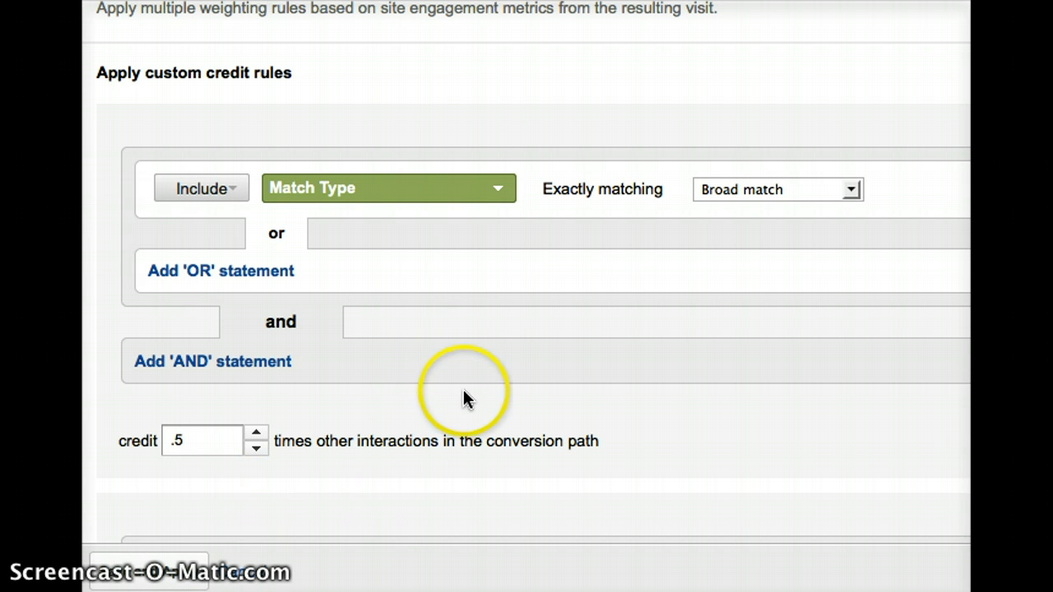
Define the second credit rule to include Keyword containing "popscicle".
scroll(453, 381, "down", 5)
scroll(453, 381, "down", 3)
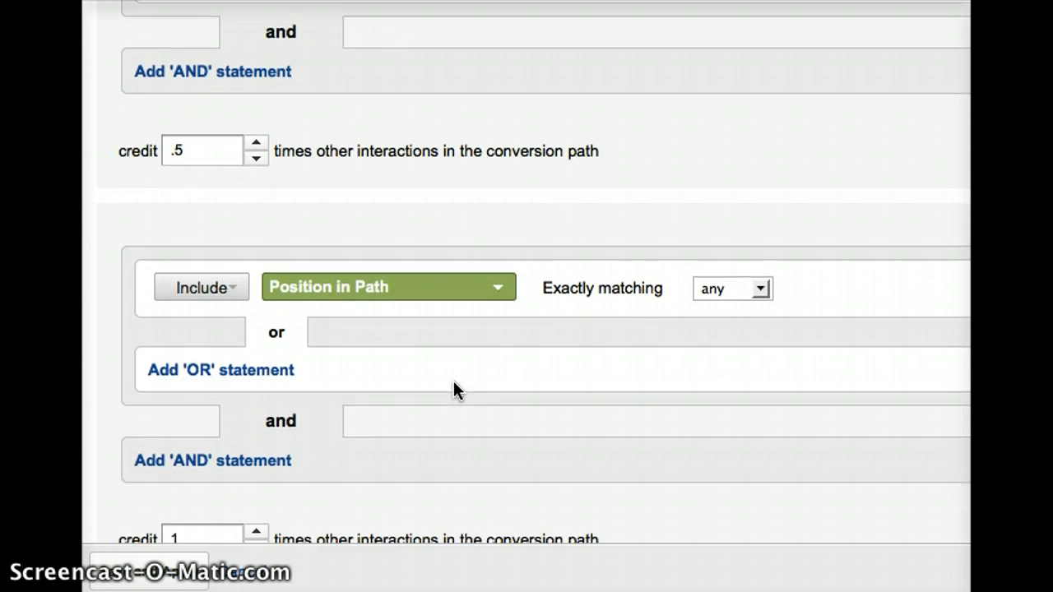
left_click(454, 202)
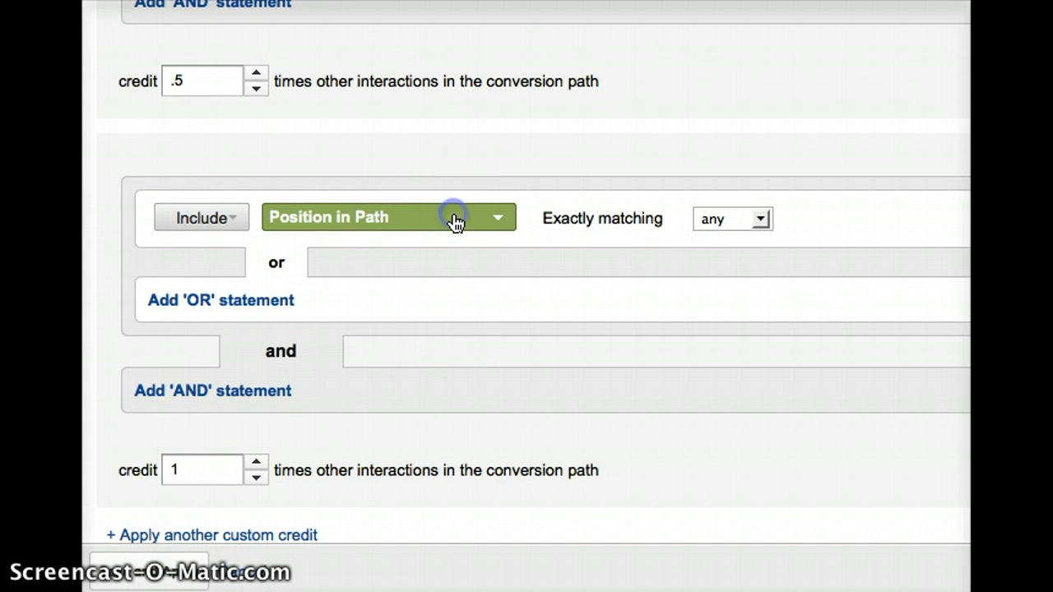
left_click(430, 345)
scroll(432, 345, "down", 4)
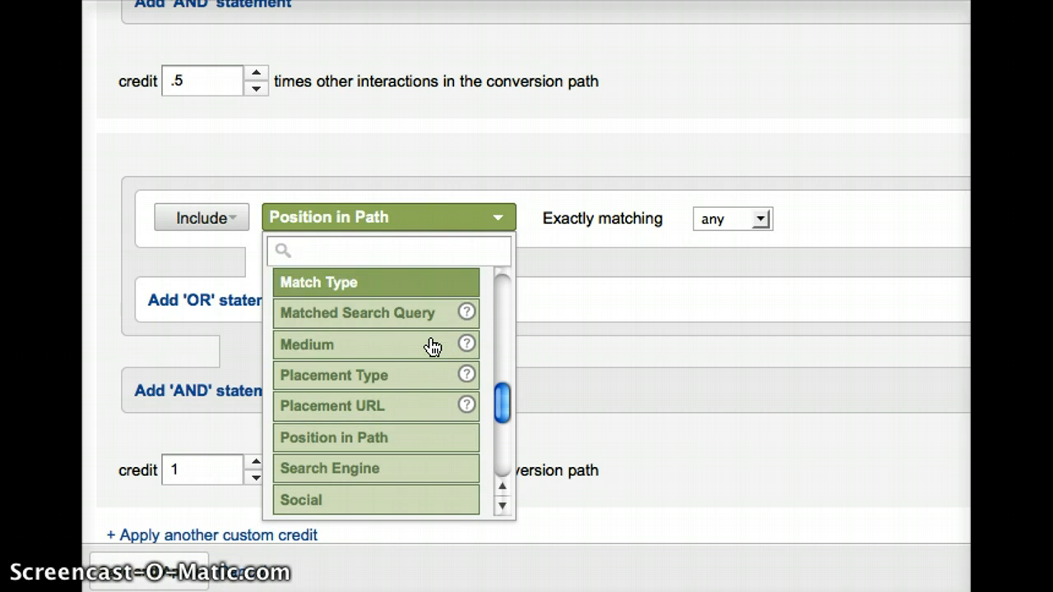
scroll(431, 345, "down", 3)
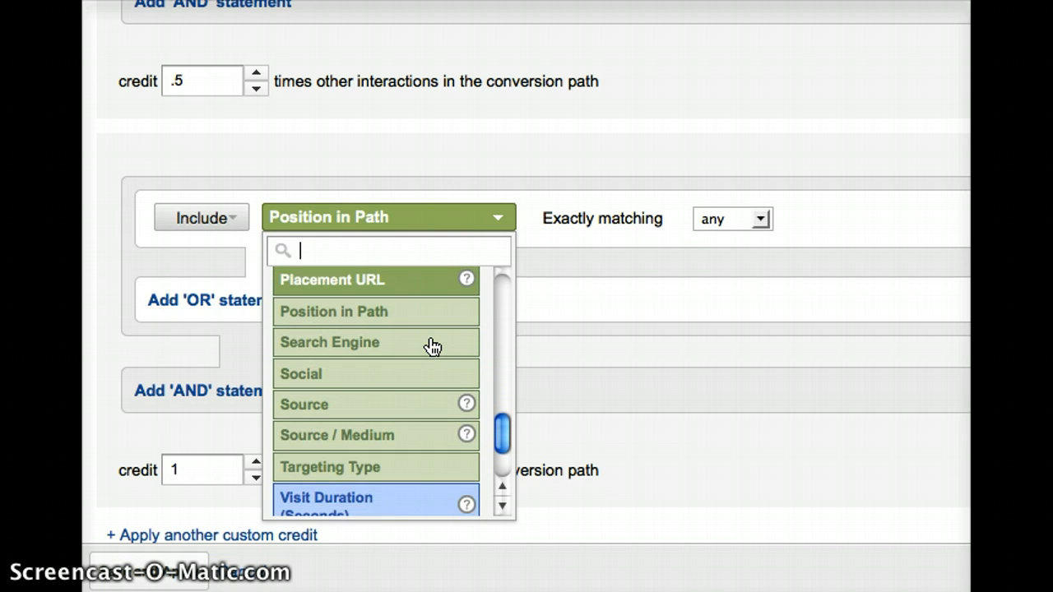
scroll(432, 345, "up", 5)
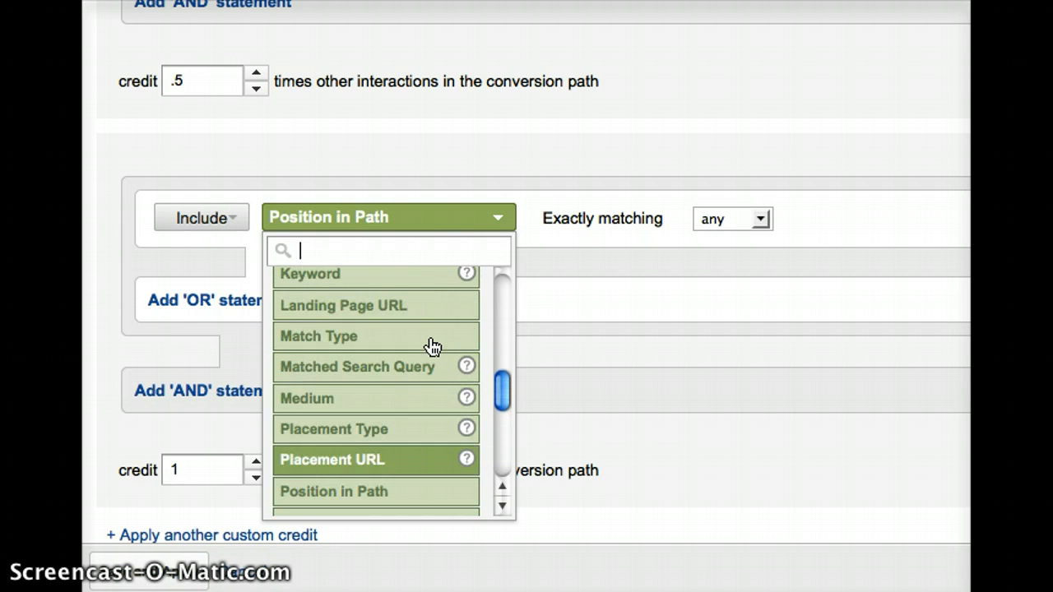
scroll(432, 345, "up", 2)
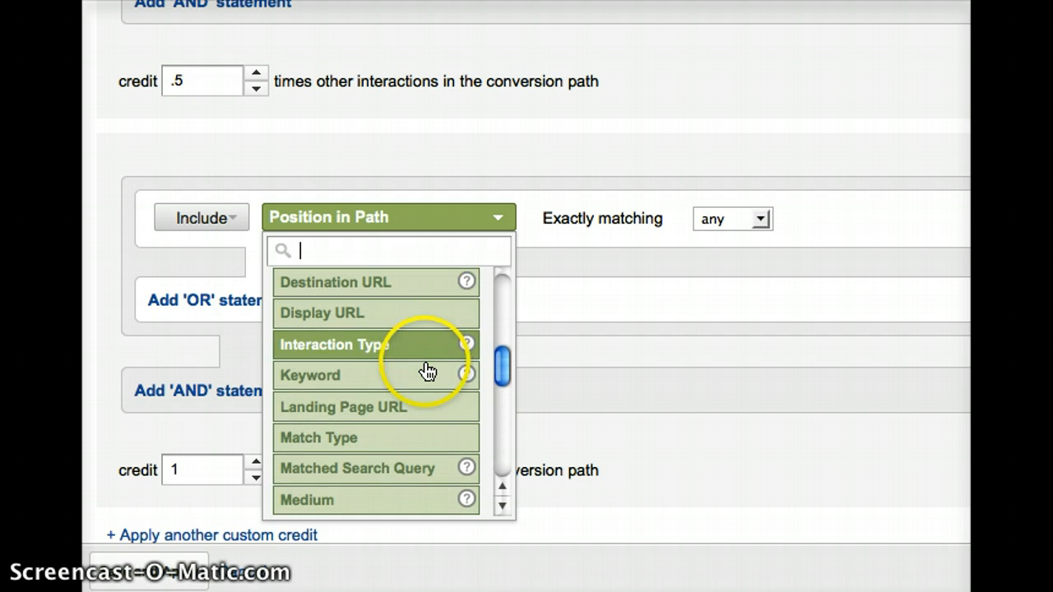
left_click(424, 370)
left_click(659, 216)
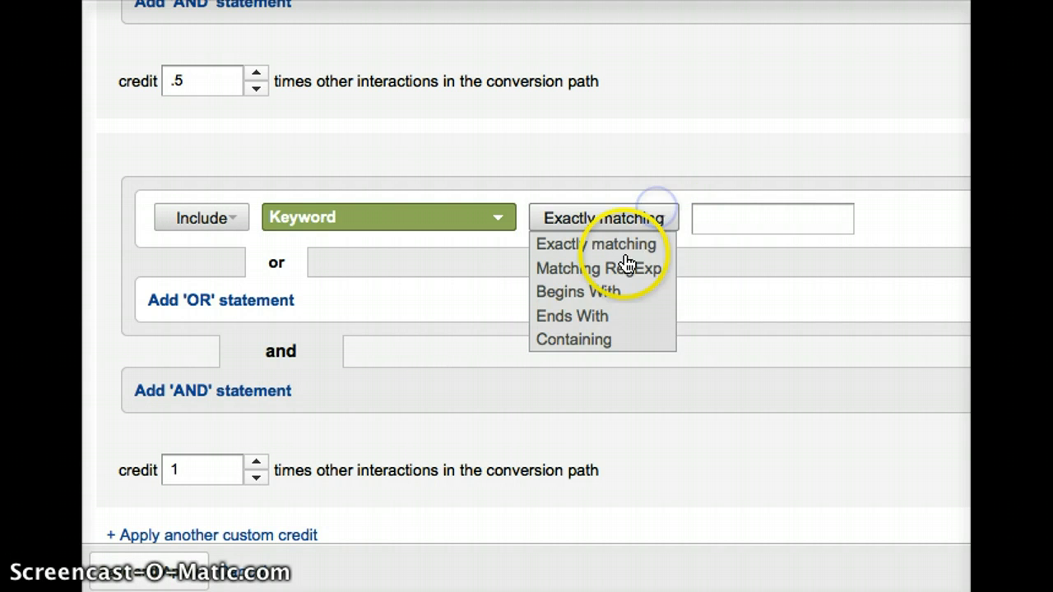
left_click(621, 338)
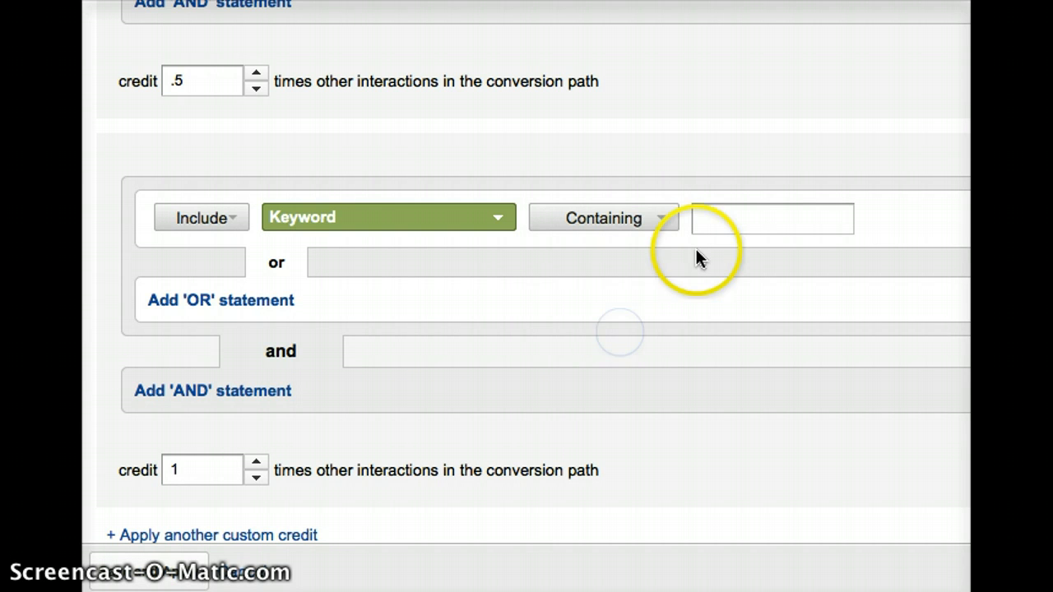
left_click(721, 220)
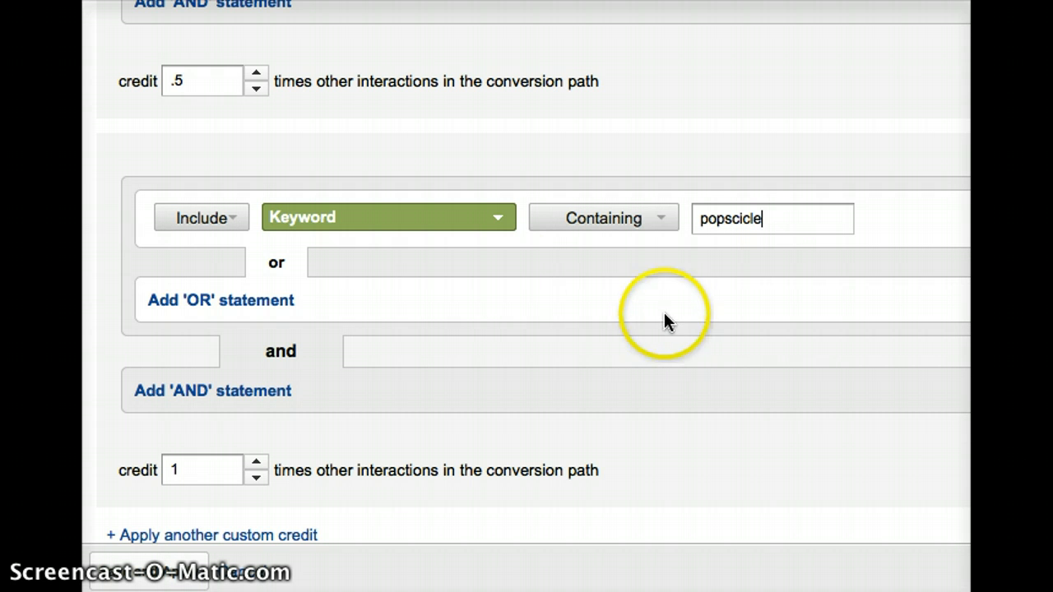
Set the keyword rule's credit to .5 times other interactions, and save the model so it applies to the report.
scroll(413, 298, "down", 1)
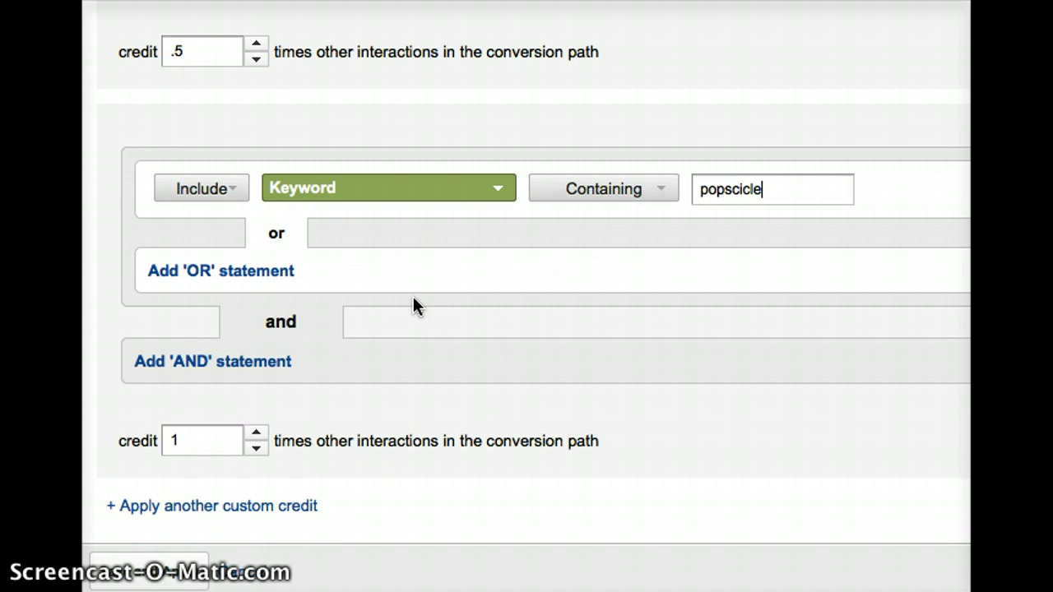
left_click(382, 320)
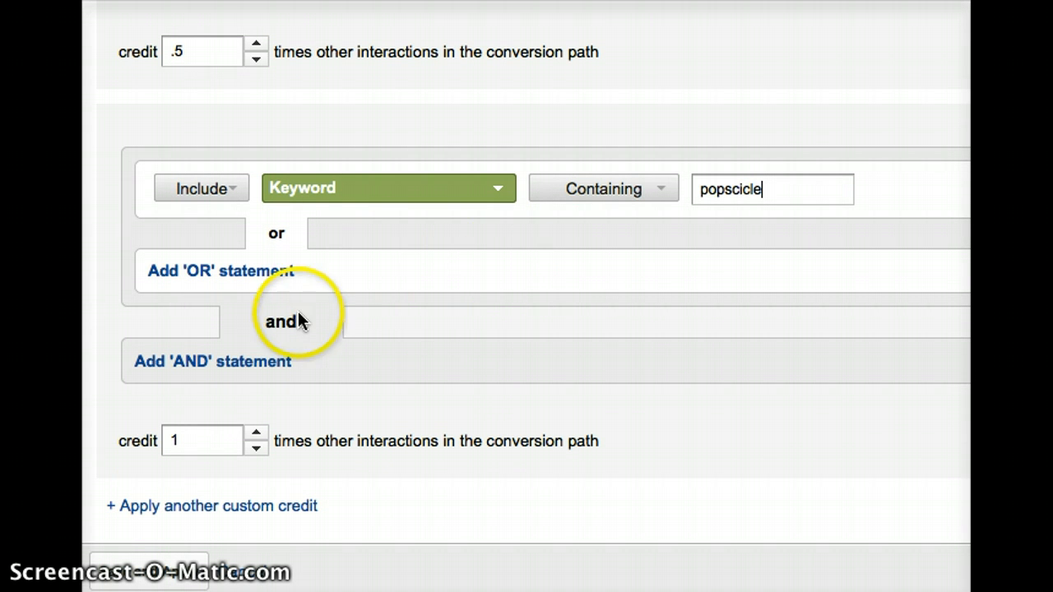
left_click(226, 438)
left_click(143, 442)
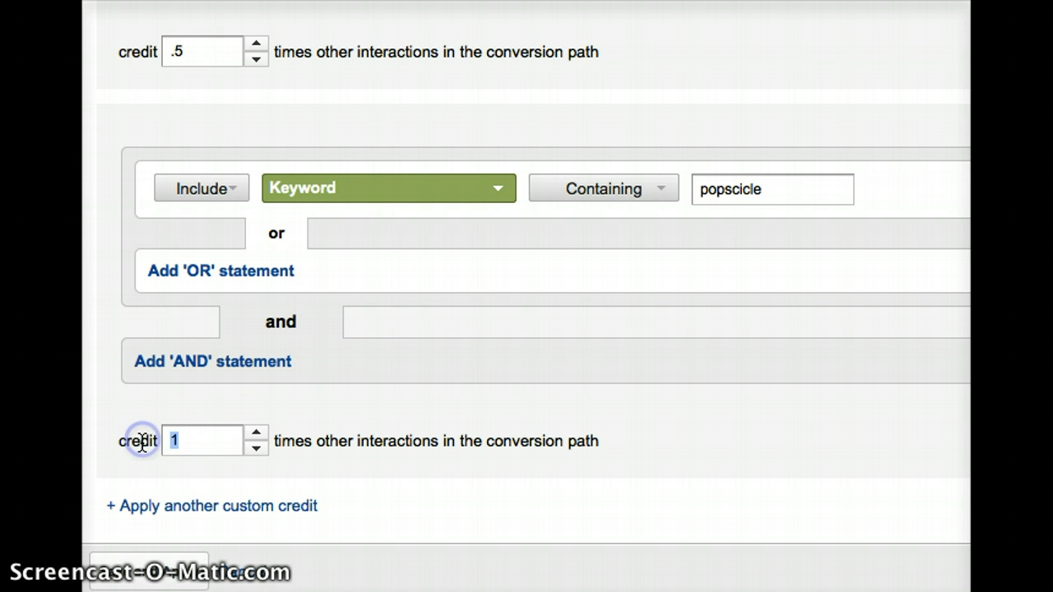
type(".5")
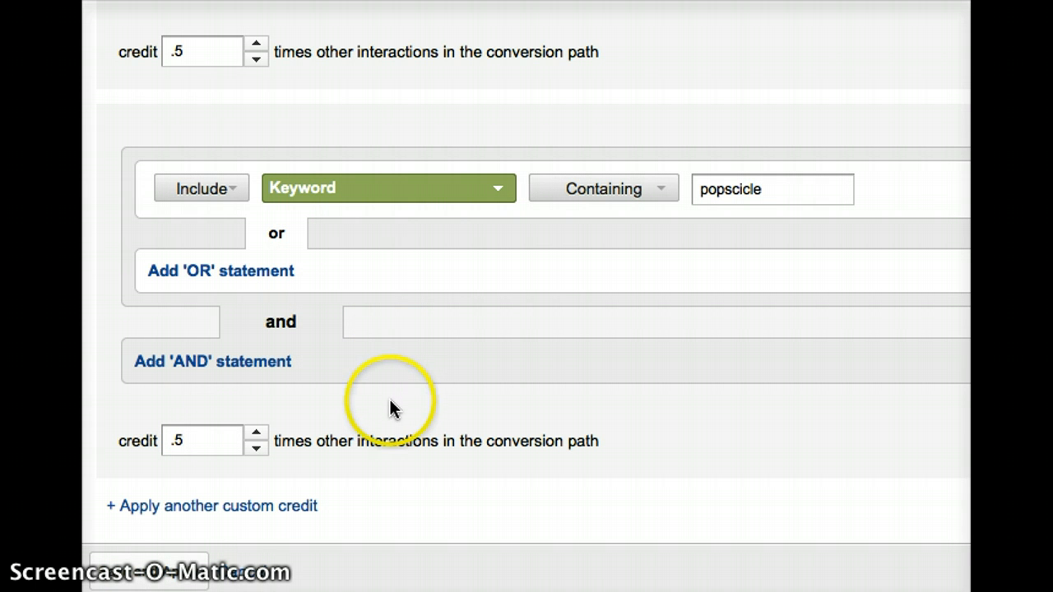
left_click(170, 567)
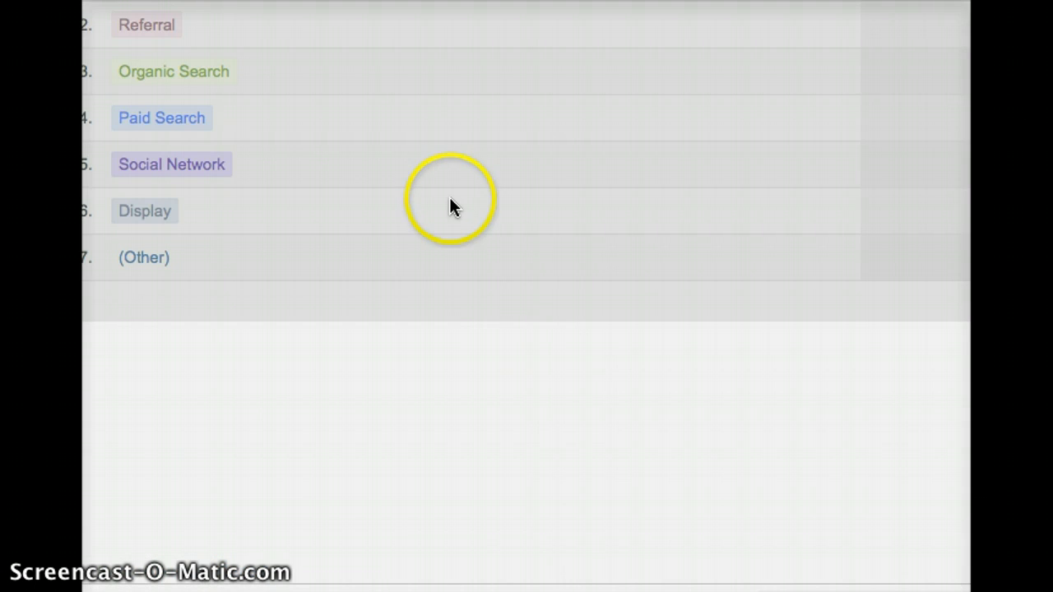
Look through the report's available attribution models, including the custom models, for the new video blog model.
scroll(449, 196, "up", 5)
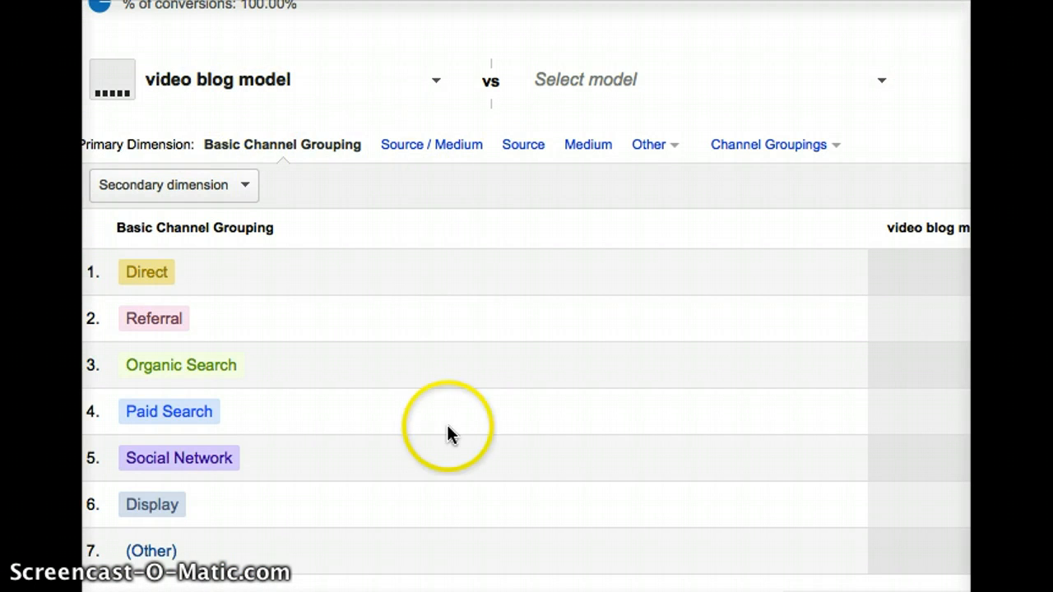
left_click(359, 83)
scroll(346, 298, "down", 5)
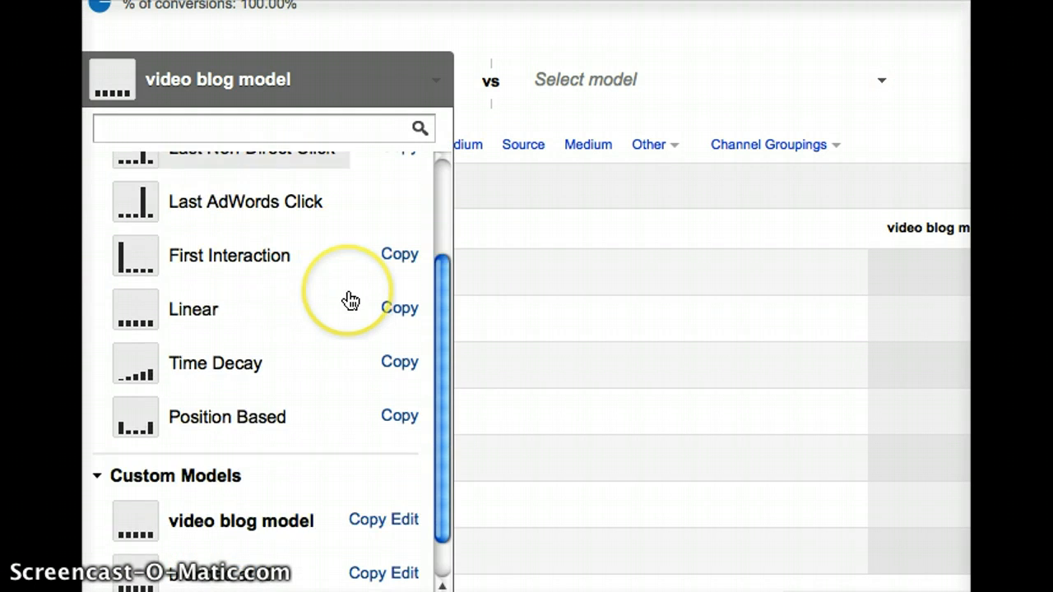
scroll(462, 237, "down", 1)
scroll(462, 237, "down", 3)
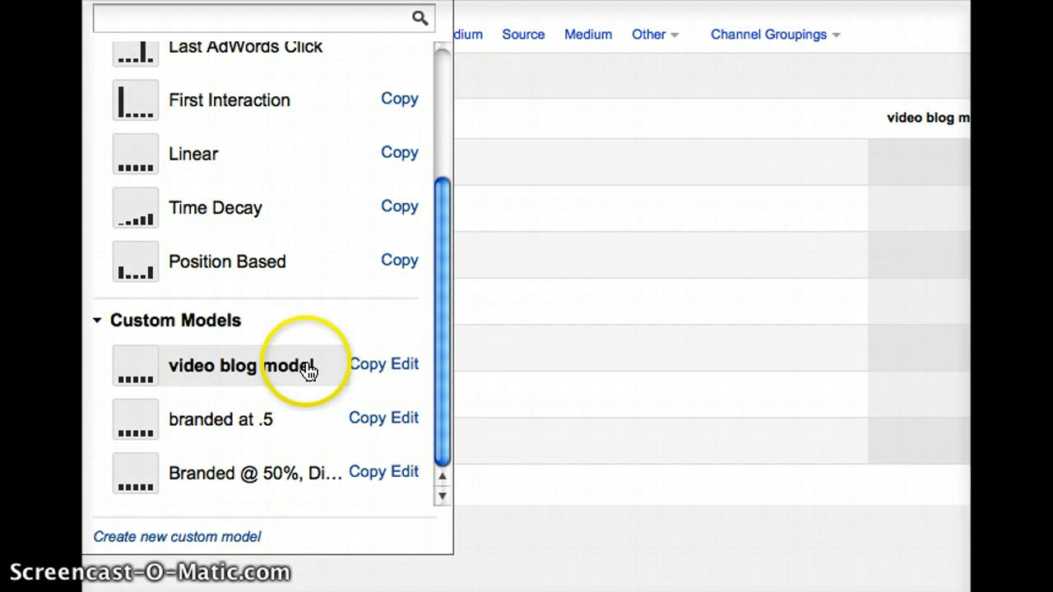
left_click(540, 387)
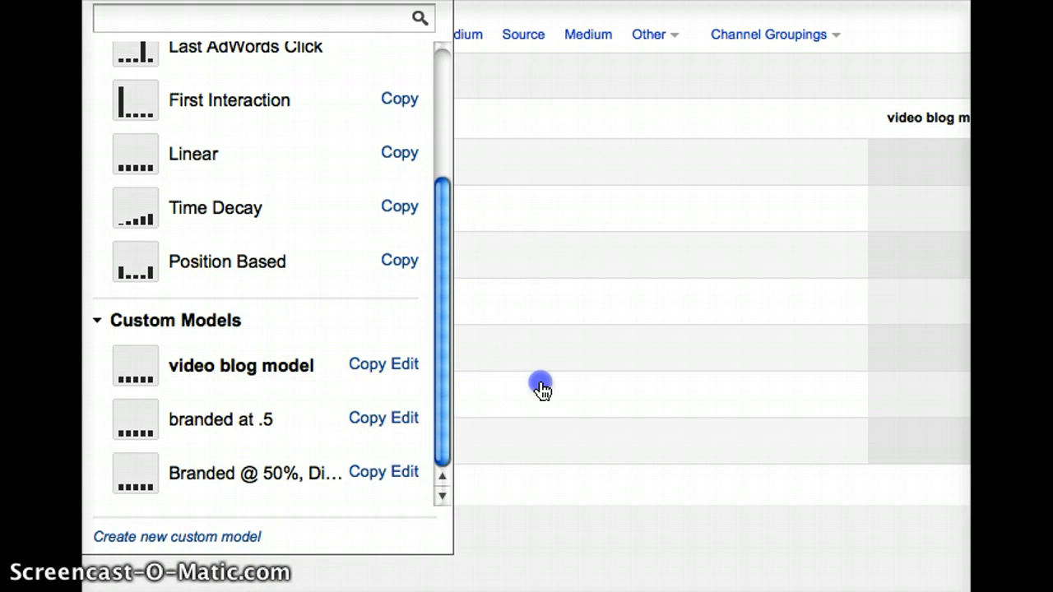
Switch to the slide presentation and advance past the Live Build slide to the resources slide.
left_click(869, 591)
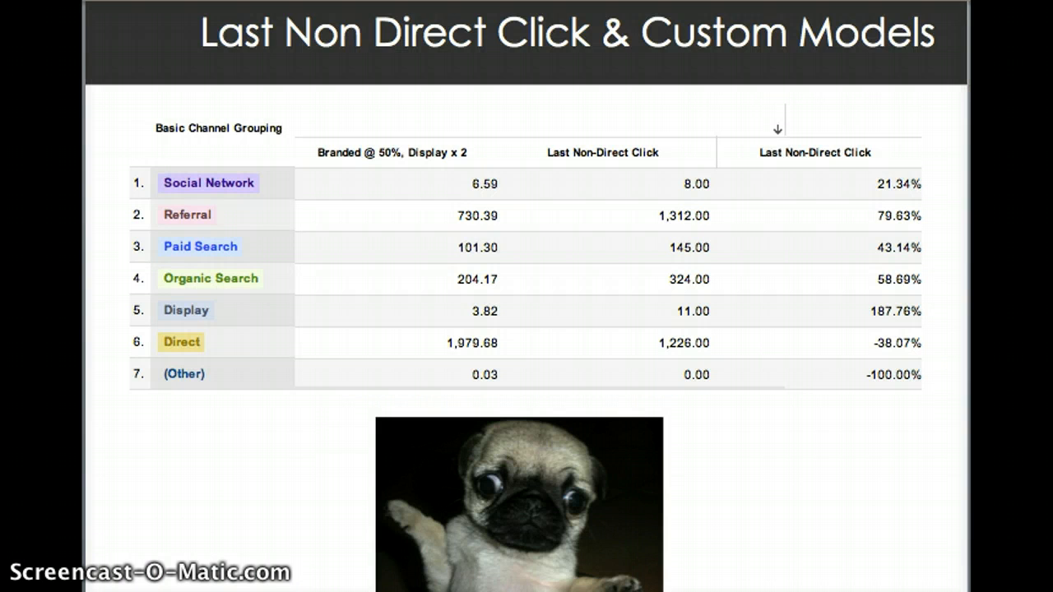
key("Right")
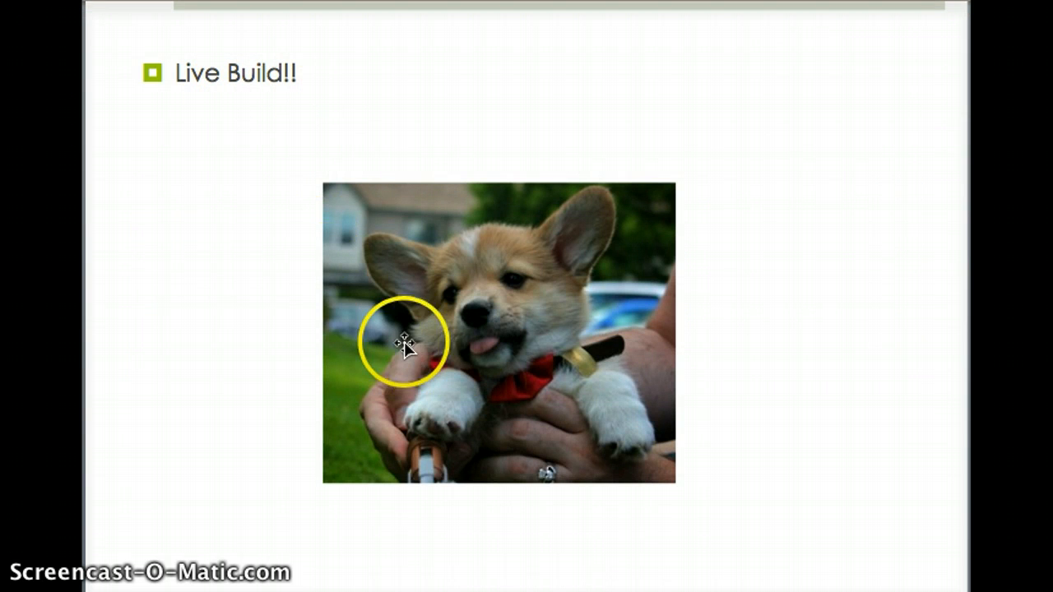
key("Right")
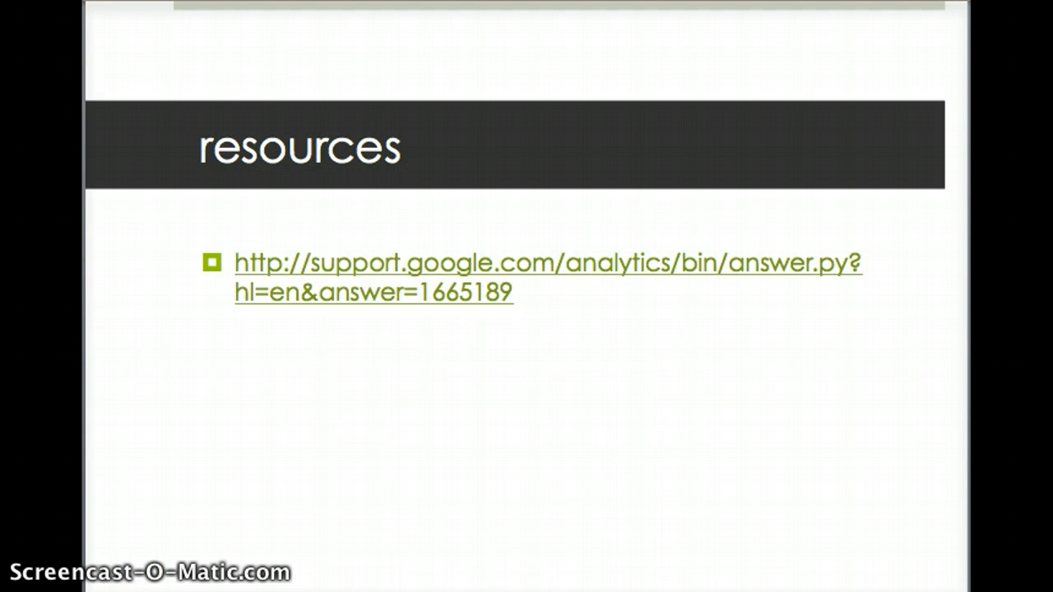